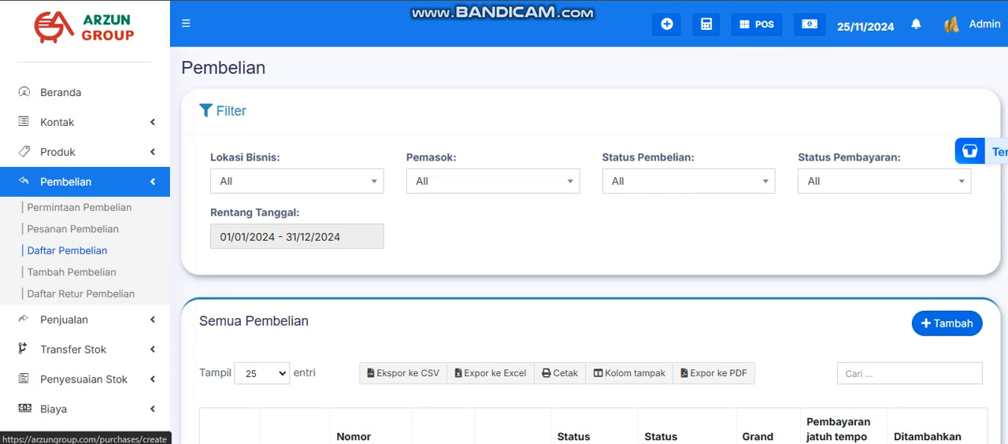
# Start a new purchase entry and search the suppliers for "pt" without selecting one
pyautogui.click(946, 322)
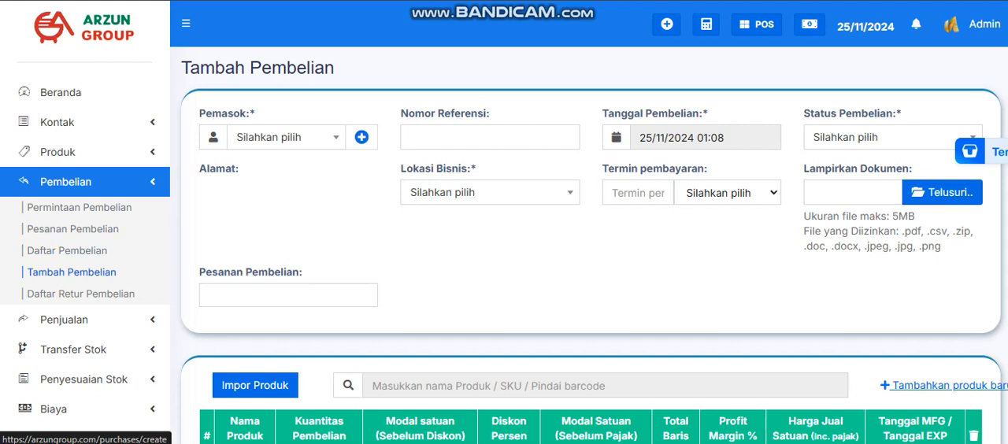
pyautogui.click(301, 137)
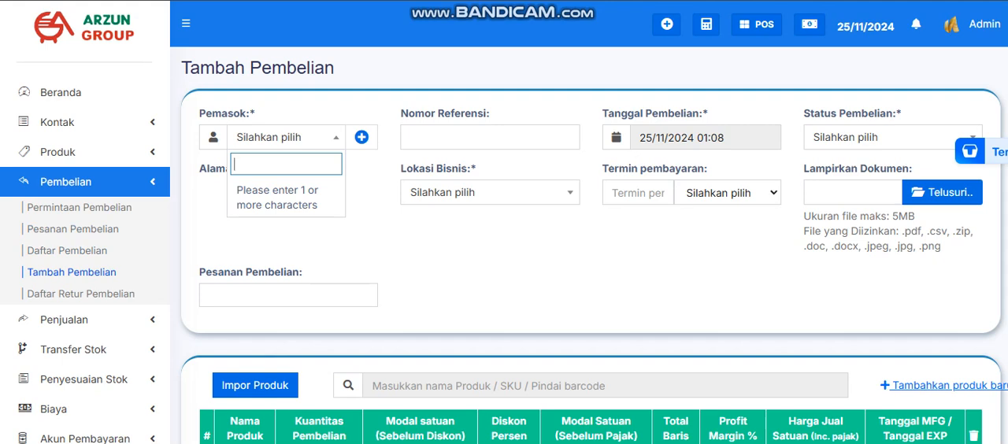
pyautogui.write('pt')
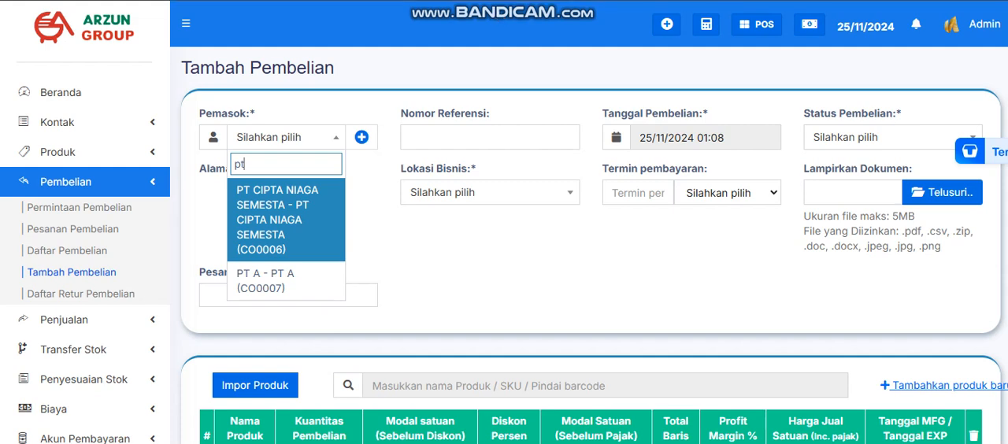
pyautogui.press('Escape')
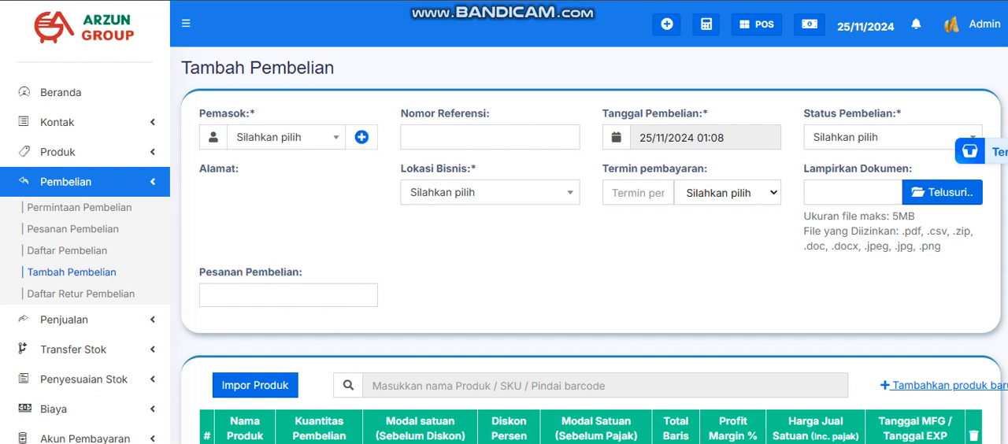
# Examine the new supplier contact form's fields for the Bisnis and Individu types, and close it without saving
pyautogui.click(362, 137)
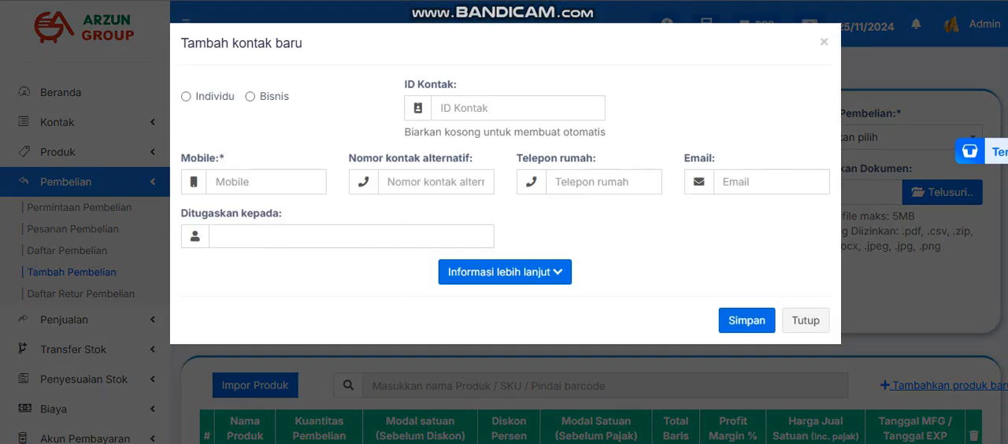
pyautogui.click(250, 96)
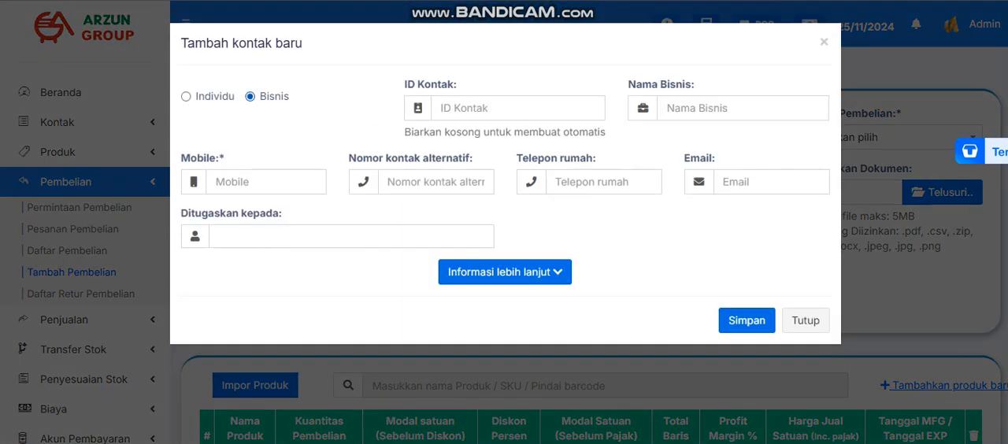
pyautogui.click(186, 96)
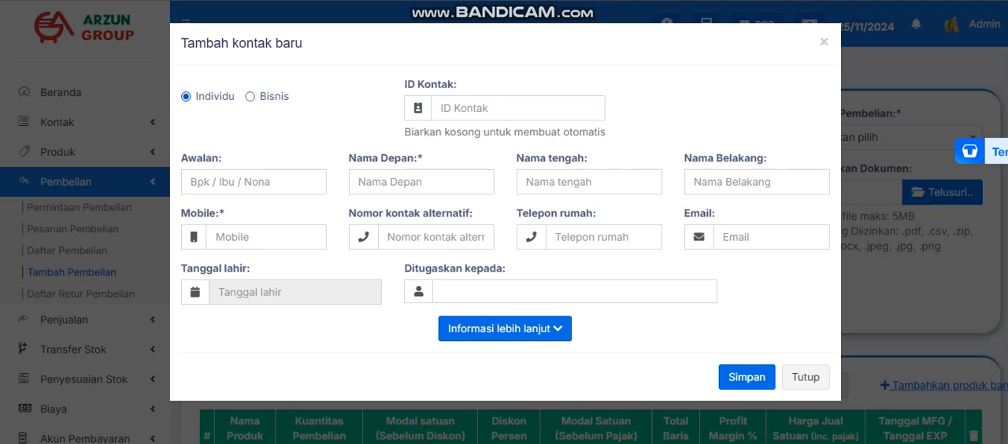
pyautogui.click(250, 96)
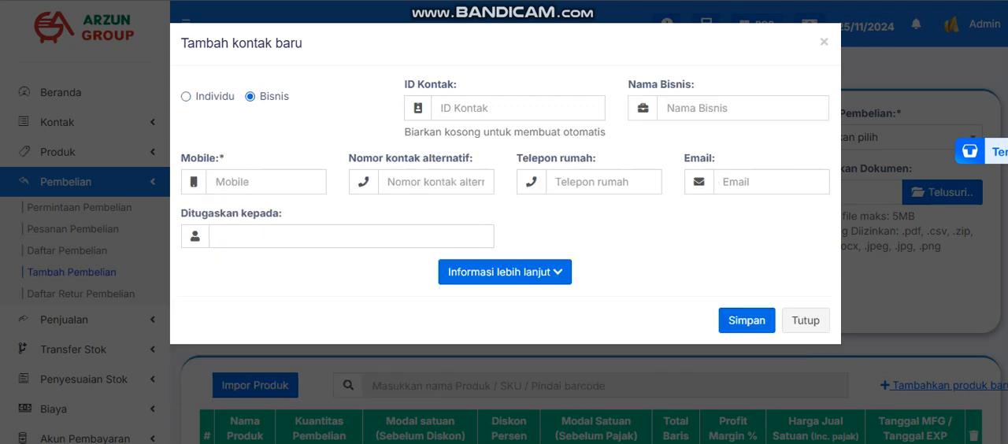
pyautogui.click(729, 108)
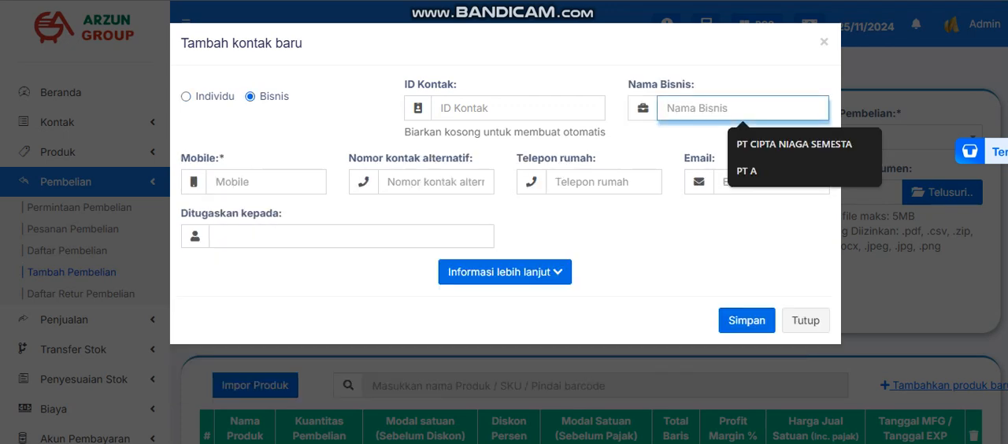
pyautogui.click(265, 182)
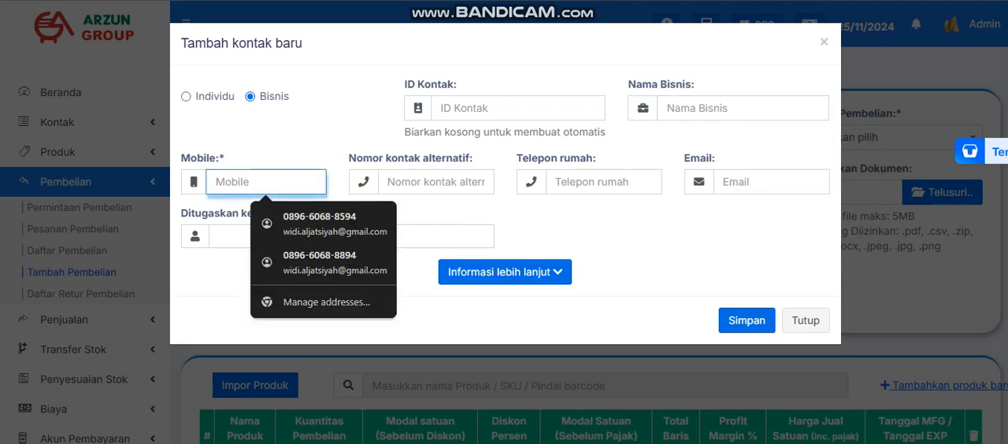
pyautogui.click(436, 182)
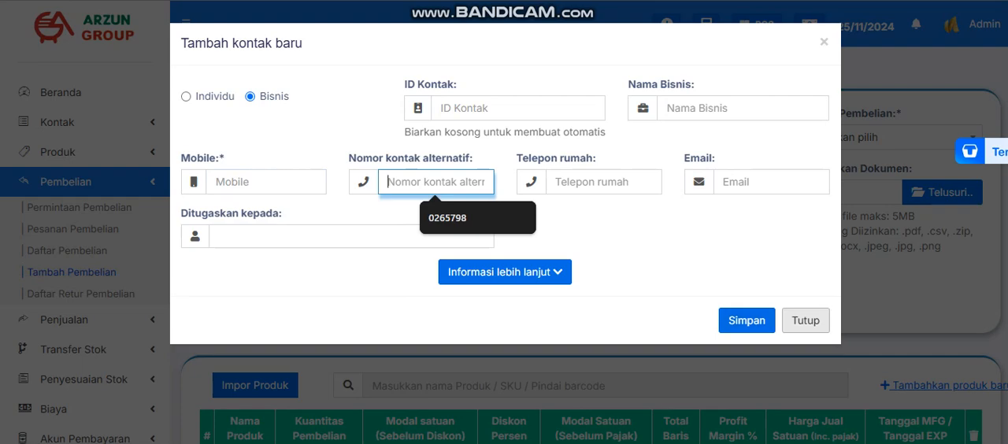
pyautogui.click(805, 321)
# Search the suppliers for "pt" and select PT A as the purchase's supplier
pyautogui.click(286, 137)
pyautogui.write('pt')
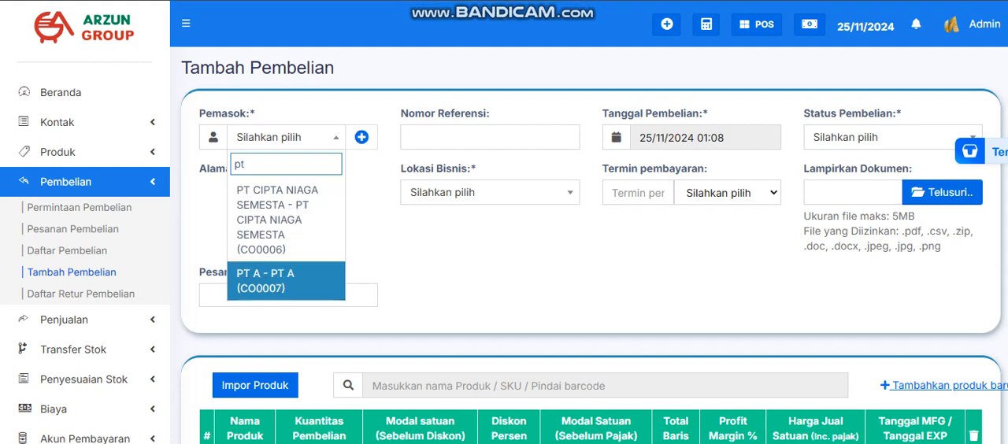
pyautogui.press('Return')
# Set the purchase status to Dipesan and the business location to DC Pagaden (BL0001)
pyautogui.click(882, 137)
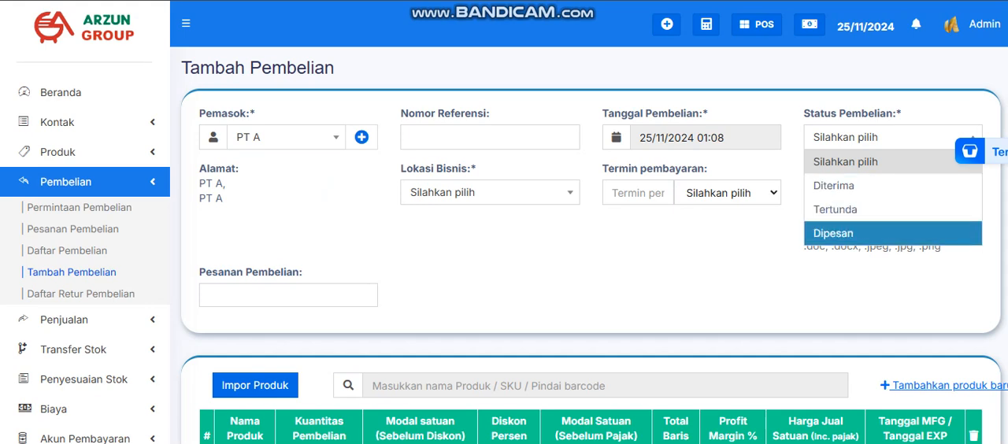
pyautogui.click(833, 233)
pyautogui.click(490, 192)
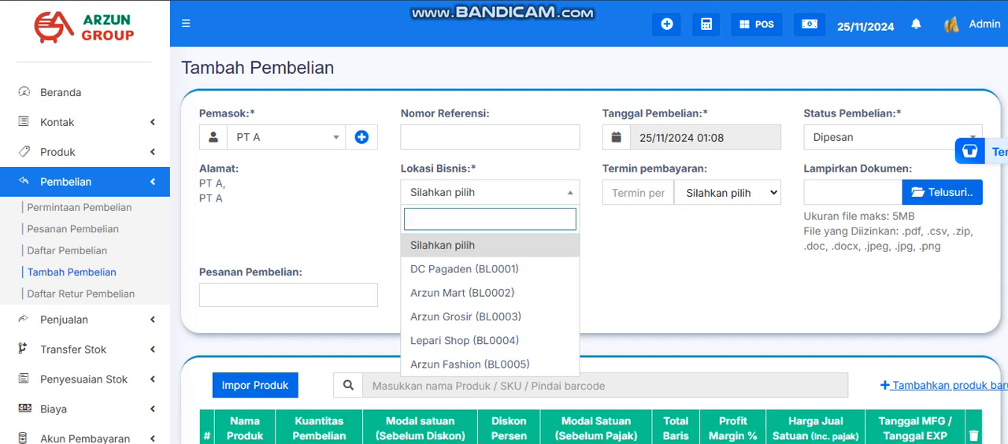
pyautogui.click(465, 269)
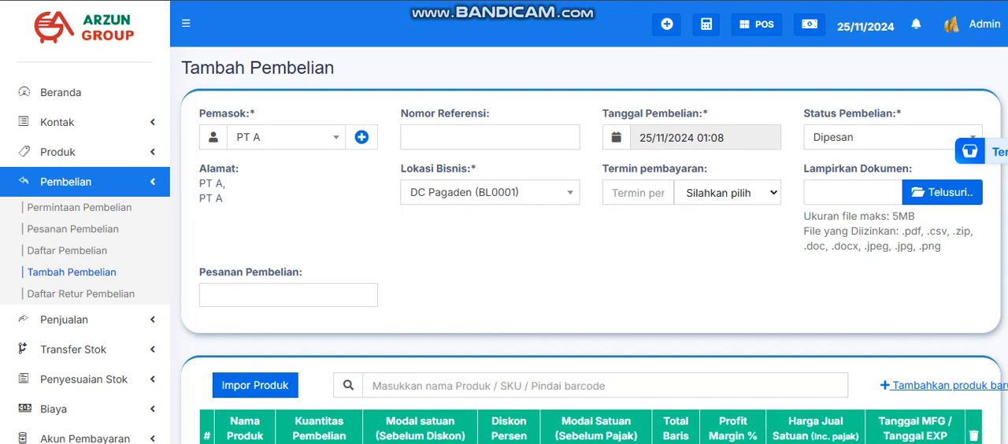
# Set the purchase's payment term to 7 Hari
pyautogui.click(637, 193)
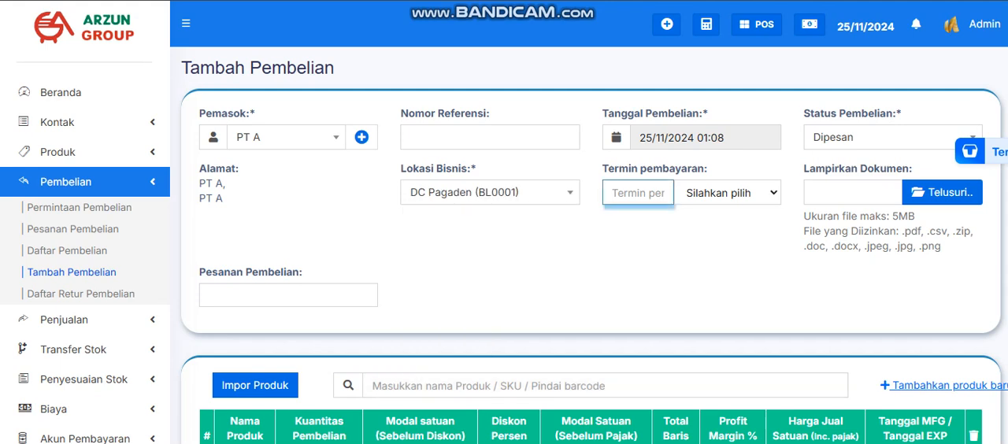
pyautogui.click(727, 193)
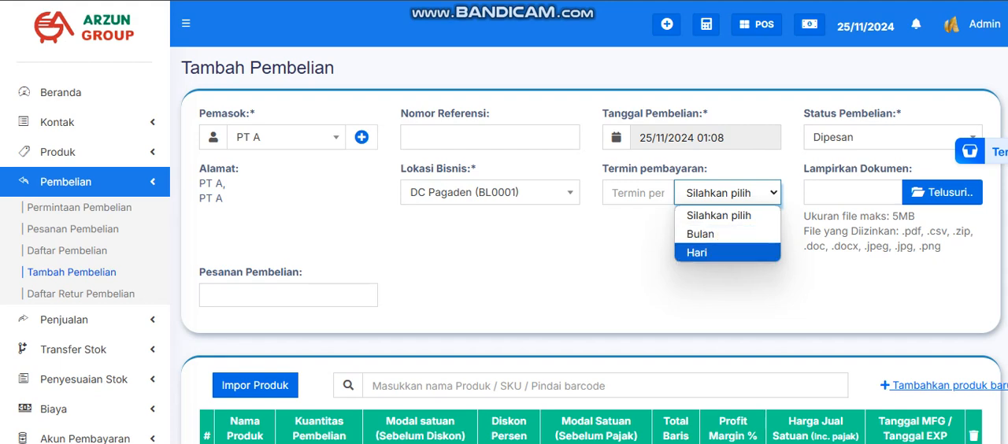
pyautogui.click(698, 252)
pyautogui.click(637, 193)
pyautogui.write('7')
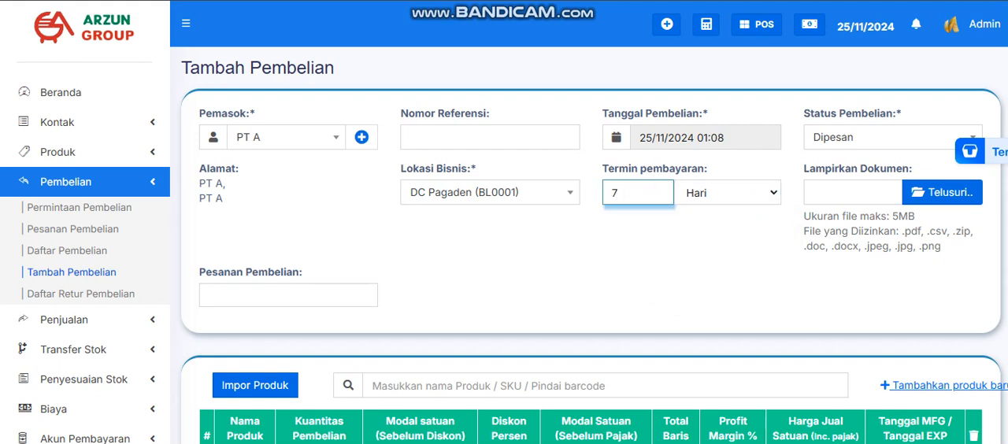
# Change the payment term to 1 Bulan as a trial and return it to 7 Hari
pyautogui.click(727, 193)
pyautogui.click(701, 233)
pyautogui.doubleClick(616, 193)
pyautogui.write('1')
pyautogui.doubleClick(614, 193)
pyautogui.click(728, 193)
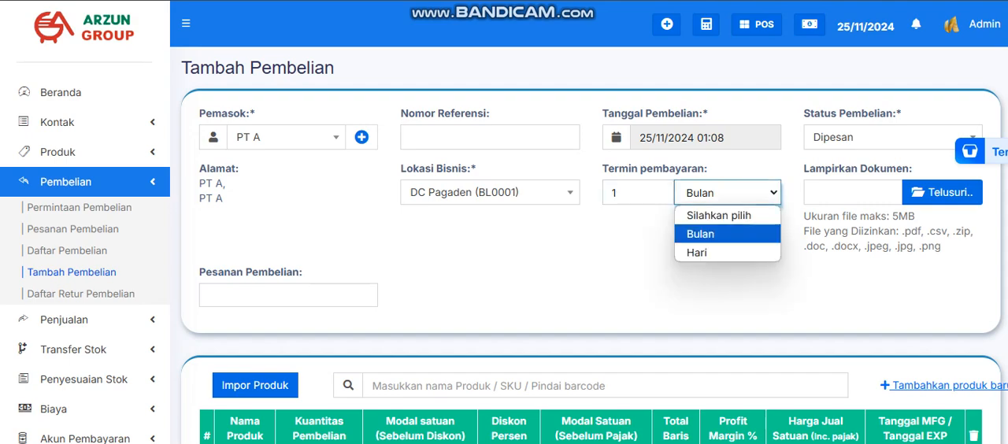
pyautogui.click(701, 252)
pyautogui.doubleClick(614, 193)
pyautogui.write('7')
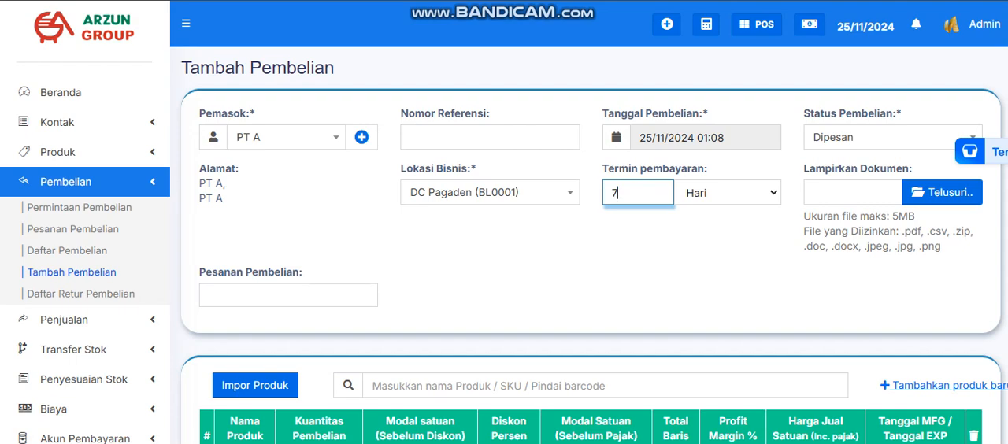
pyautogui.click(637, 260)
pyautogui.doubleClick(615, 193)
pyautogui.click(638, 260)
# Search the products for "pucu" and add PUCUK HARUM 24BTLX350ML to the purchase
pyautogui.scroll(-2, 604, 260)
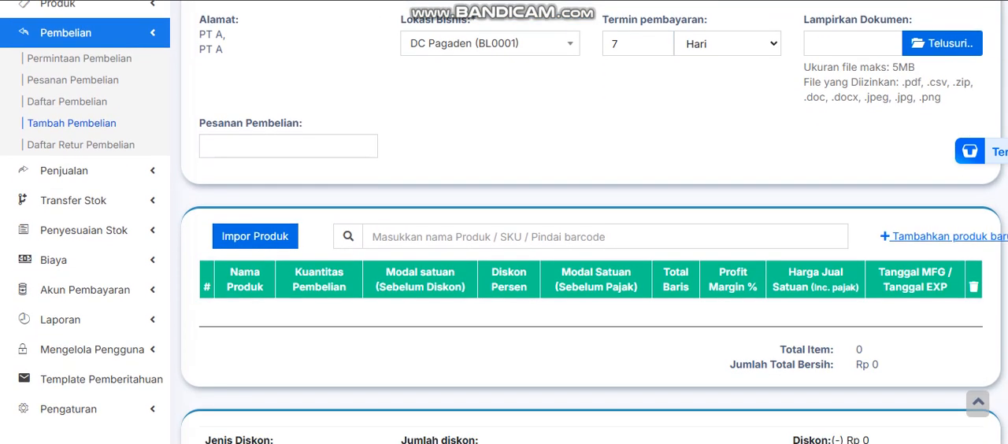
pyautogui.click(604, 236)
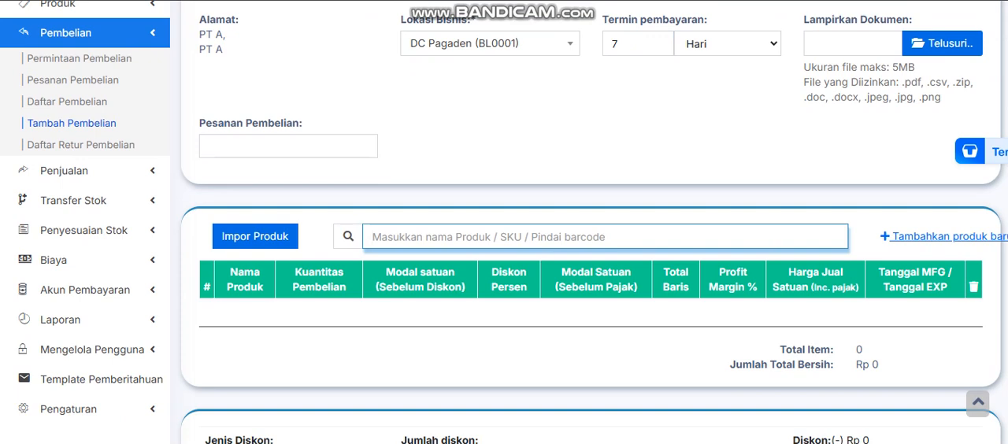
pyautogui.write('pucu')
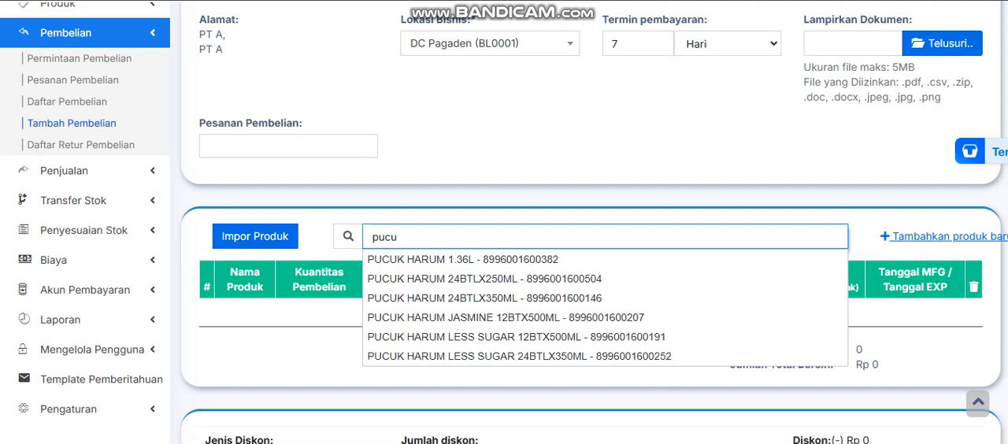
pyautogui.press('Down')
pyautogui.press('Down')
pyautogui.press('Down')
pyautogui.press('Return')
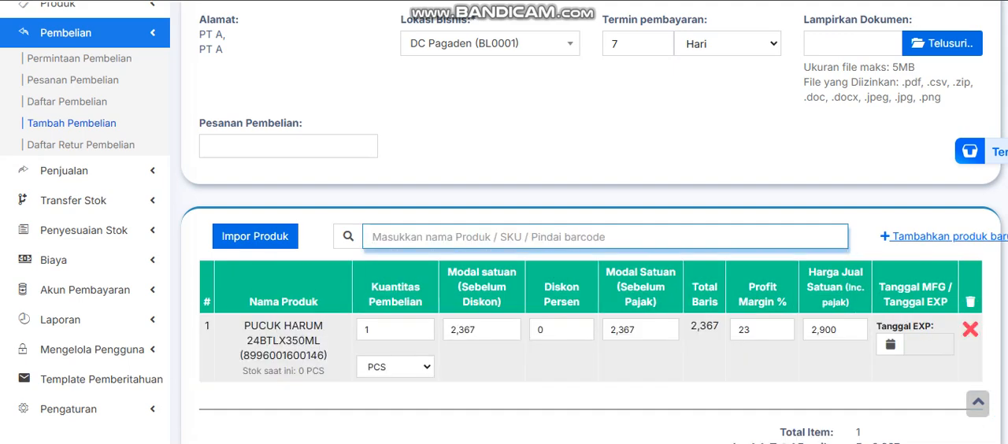
# Examine the unit options PCS, DUS48 and DUS(24) for the PUCUK HARUM line without changing the unit
pyautogui.scroll(-1, 504, 236)
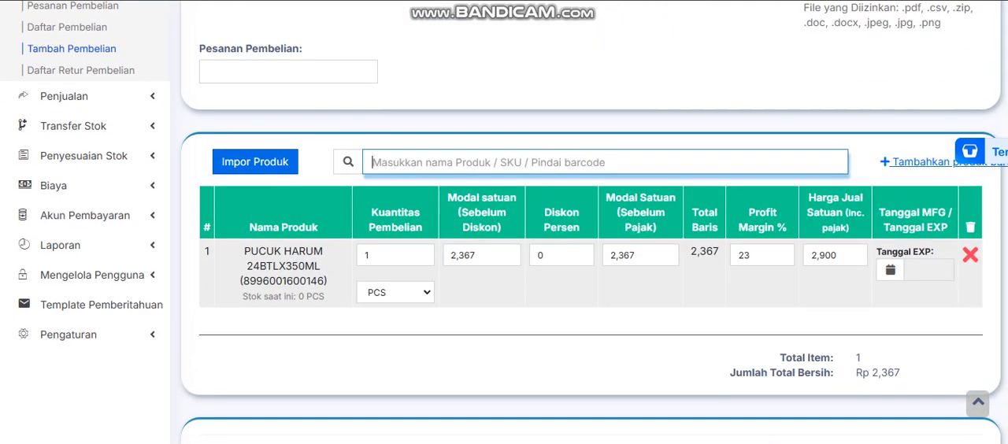
pyautogui.click(395, 292)
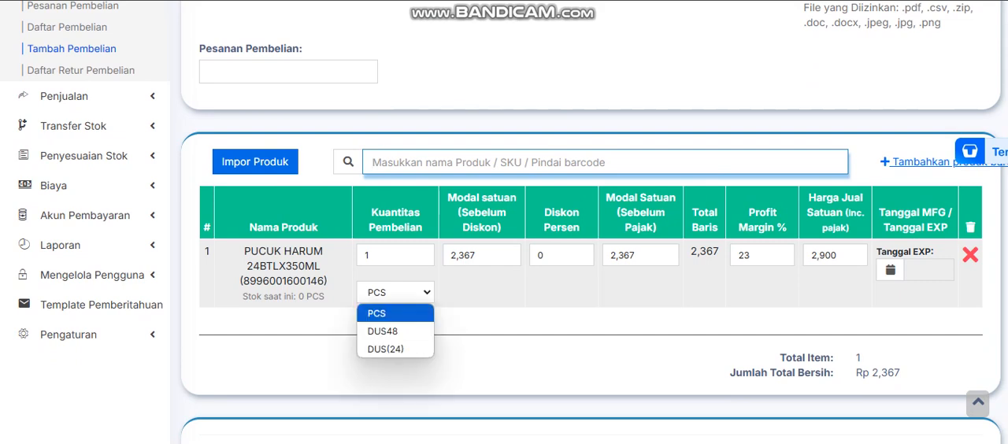
pyautogui.click(395, 292)
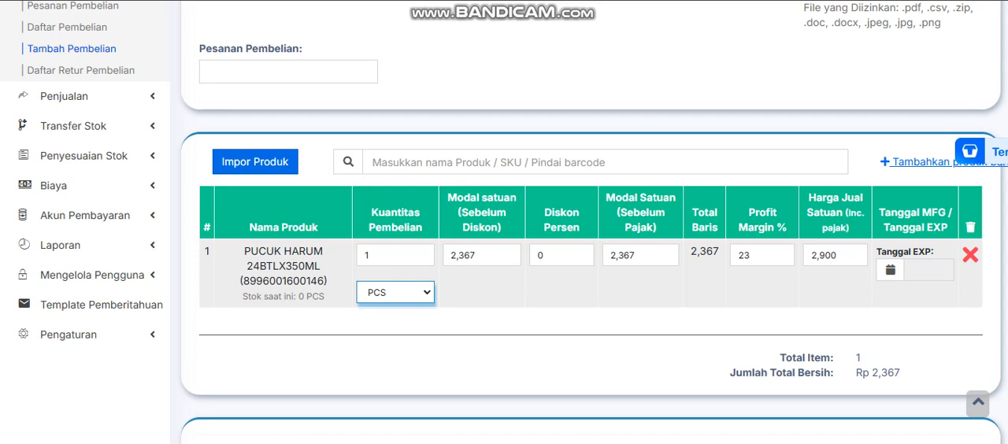
pyautogui.click(396, 292)
pyautogui.press('Down')
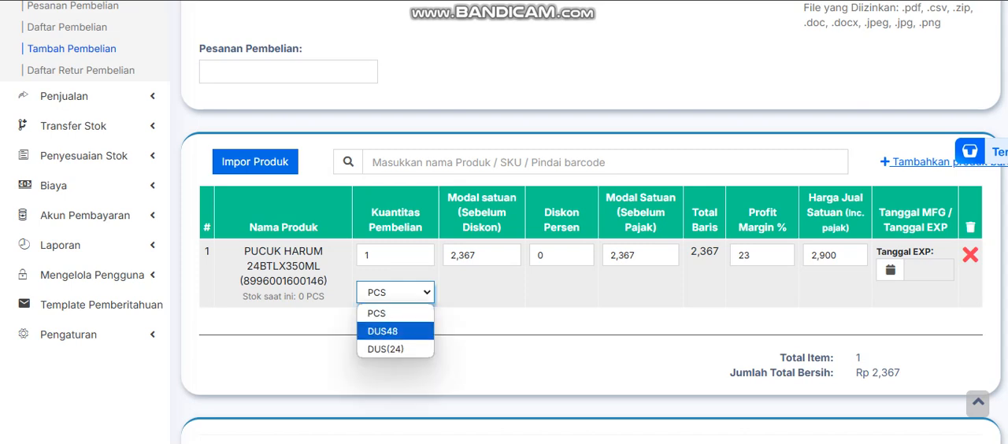
pyautogui.press('Down')
pyautogui.press('Up')
pyautogui.press('Down')
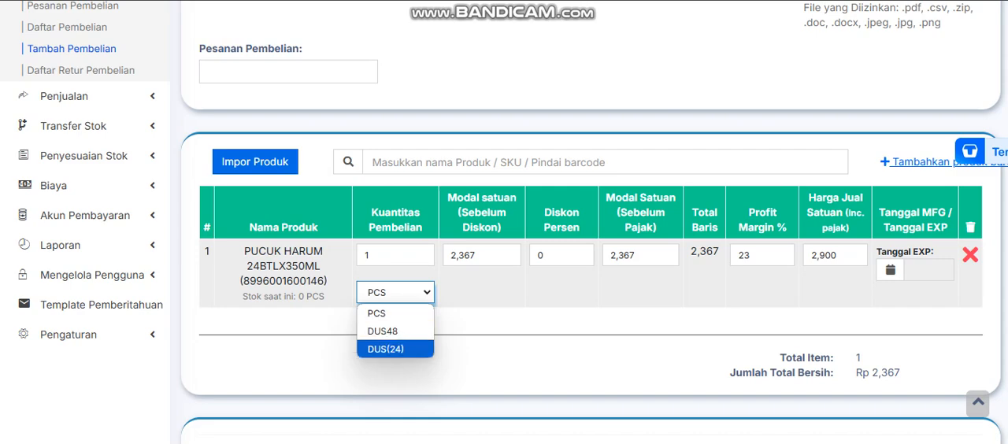
pyautogui.press('Up')
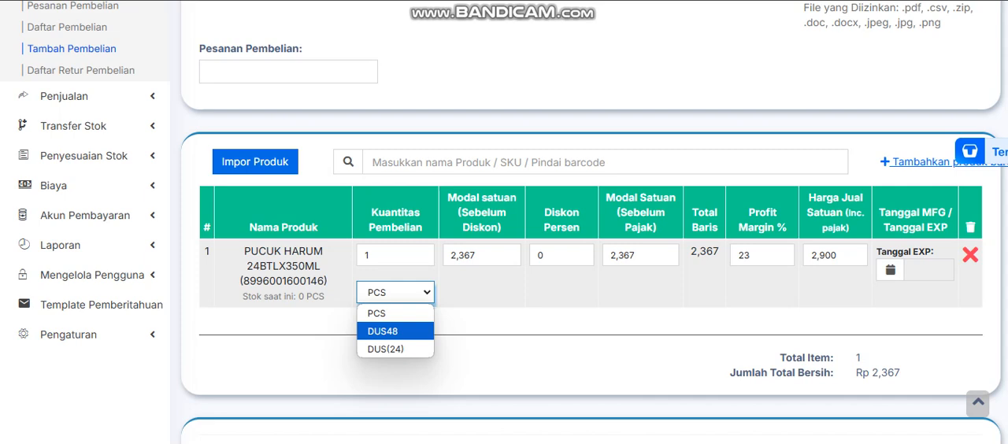
pyautogui.press('Down')
pyautogui.press('Up')
pyautogui.press('Escape')
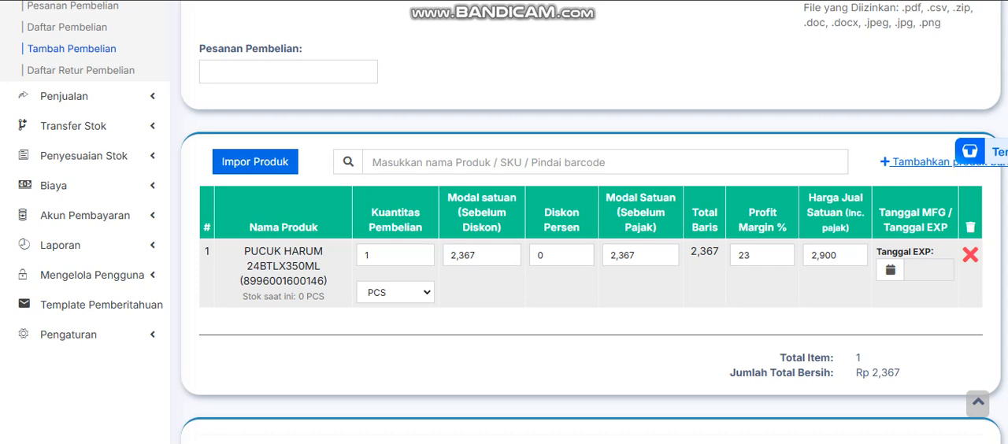
pyautogui.doubleClick(366, 255)
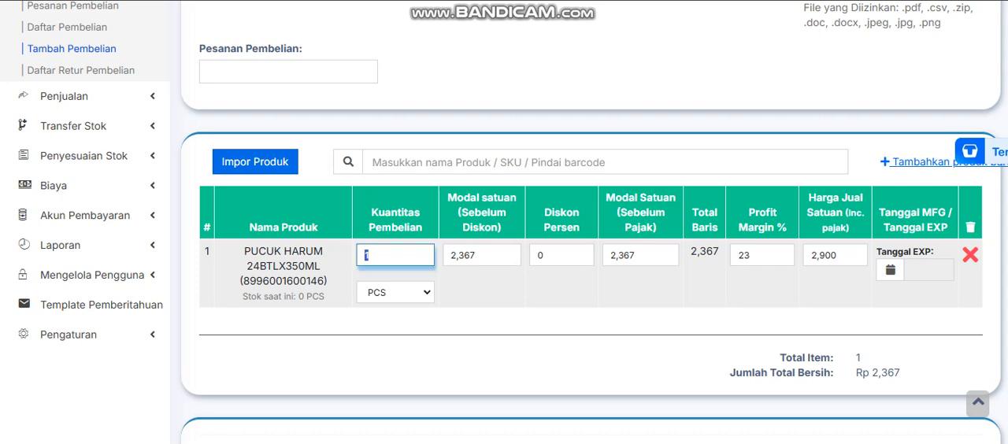
pyautogui.click(441, 322)
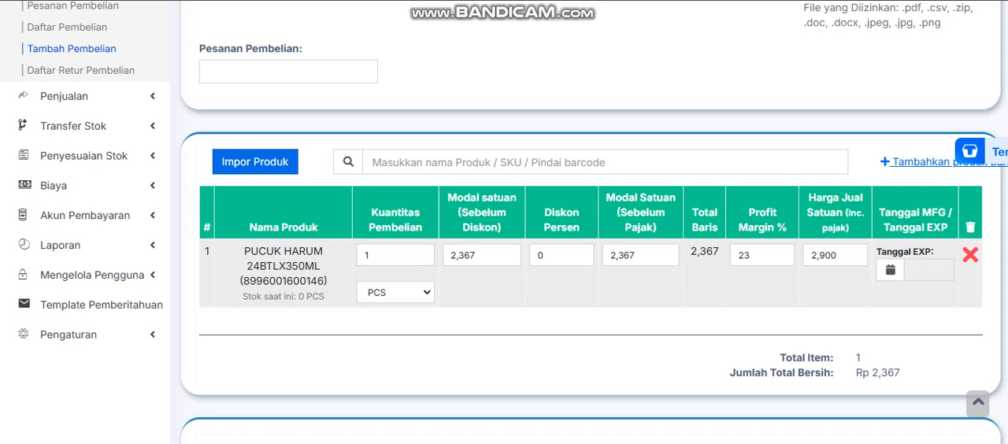
pyautogui.scroll(-1, 441, 321)
pyautogui.scroll(1, 441, 322)
# Set the purchase unit of the PUCUK HARUM line to DUS(24) and go to its unit cost before discount
pyautogui.click(395, 292)
pyautogui.click(395, 349)
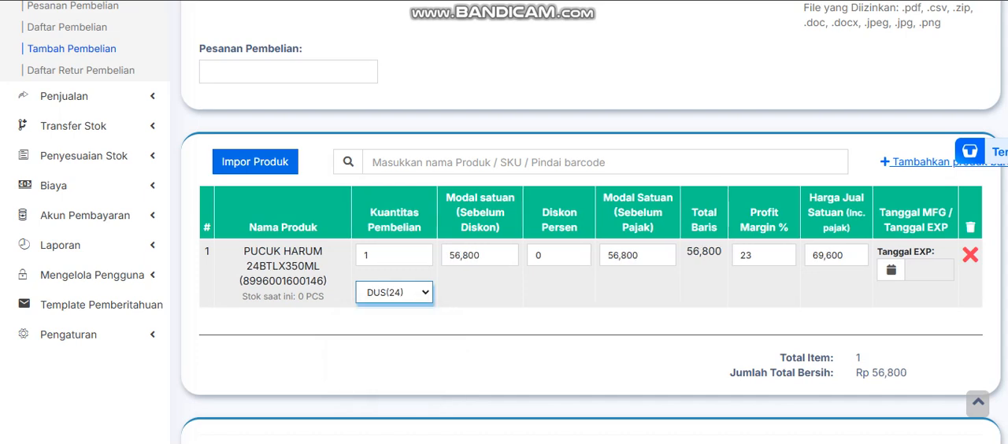
pyautogui.press('Tab')
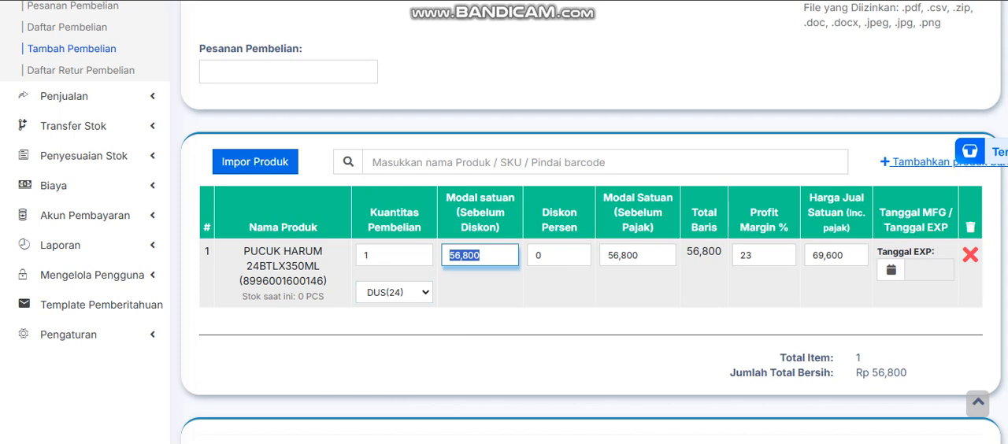
# Review the purchase form from supplier details to payment section and save the purchase without entering a payment
pyautogui.click(474, 255)
pyautogui.scroll(3, 590, 236)
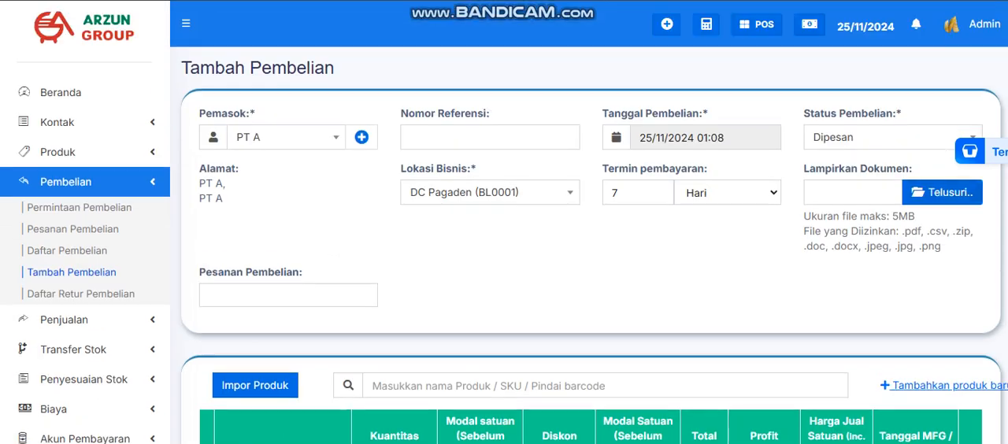
pyautogui.scroll(-6, 591, 236)
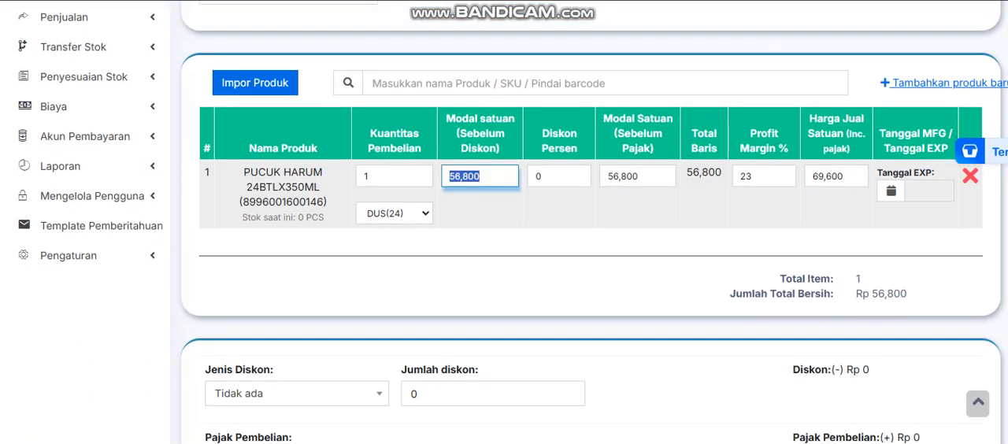
pyautogui.scroll(-6, 591, 236)
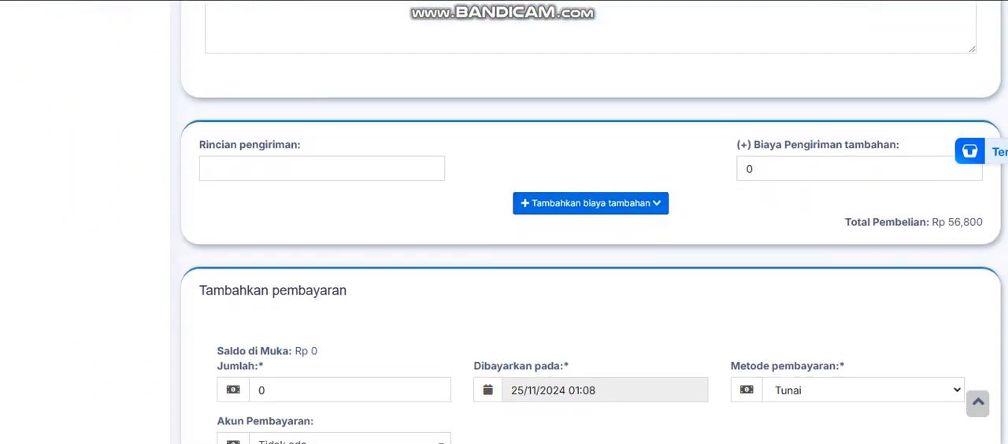
pyautogui.scroll(5, 591, 236)
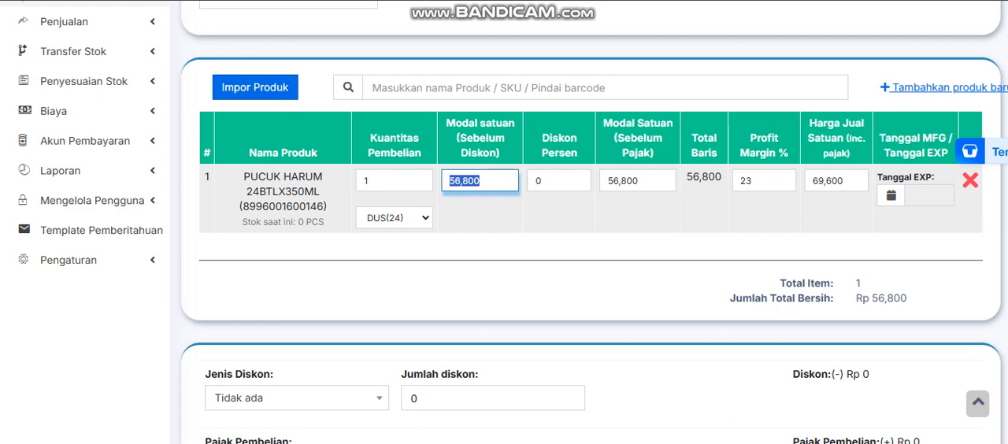
pyautogui.scroll(-6, 590, 236)
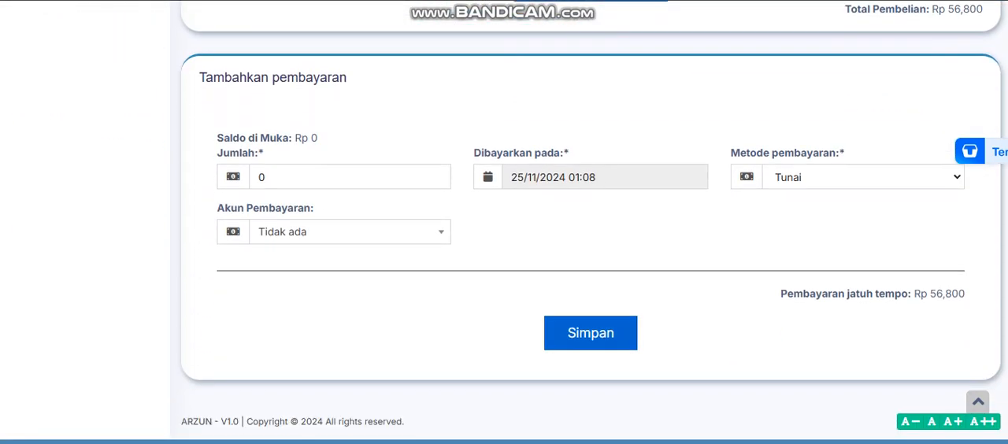
pyautogui.click(590, 333)
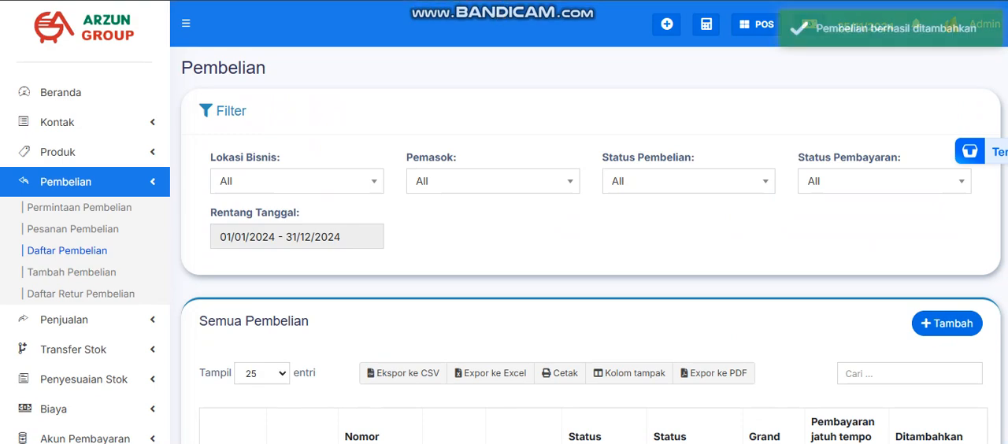
# Examine the PT A entry for DC Pagaden in the list of all purchases
pyautogui.scroll(-2, 591, 236)
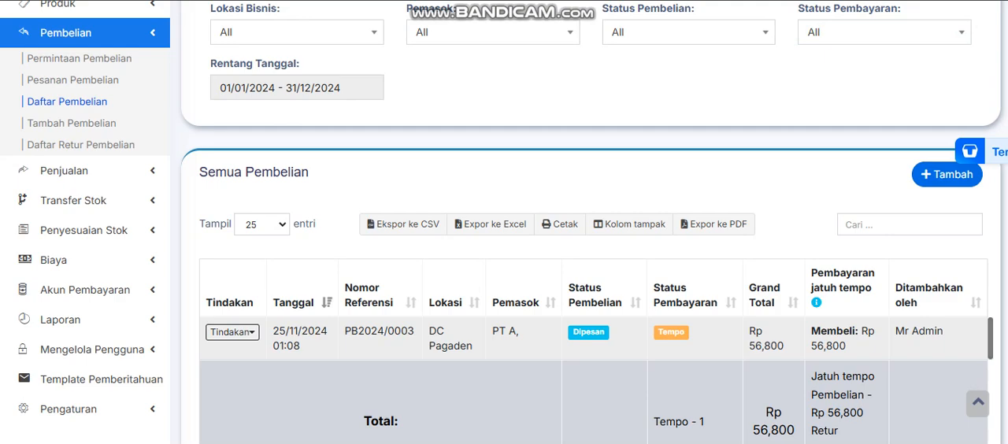
pyautogui.scroll(1, 591, 236)
pyautogui.scroll(-1, 590, 236)
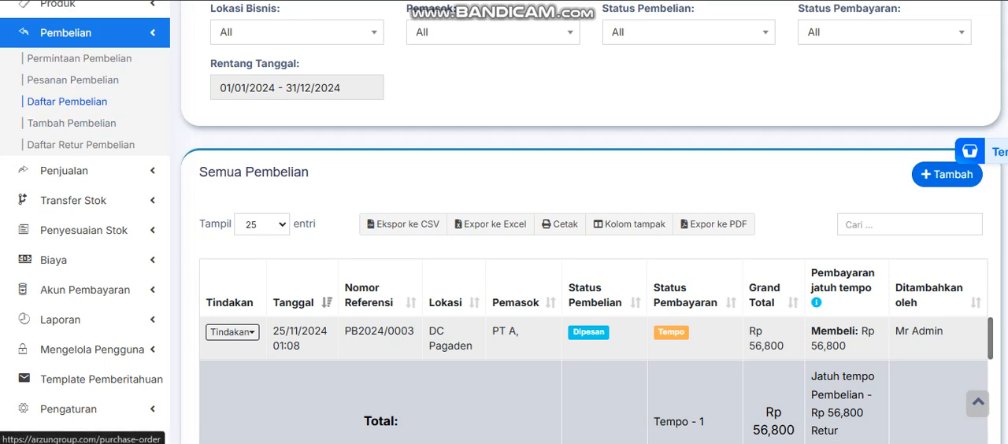
# Go to the purchase orders (Pesanan Pembelian) and examine the PT A order for Lepari Shop
pyautogui.click(72, 79)
pyautogui.scroll(-2, 72, 79)
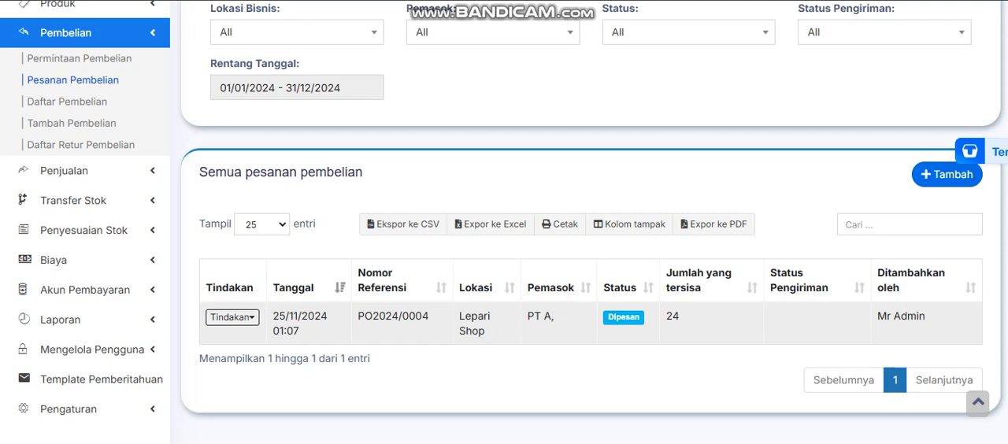
pyautogui.scroll(1, 504, 236)
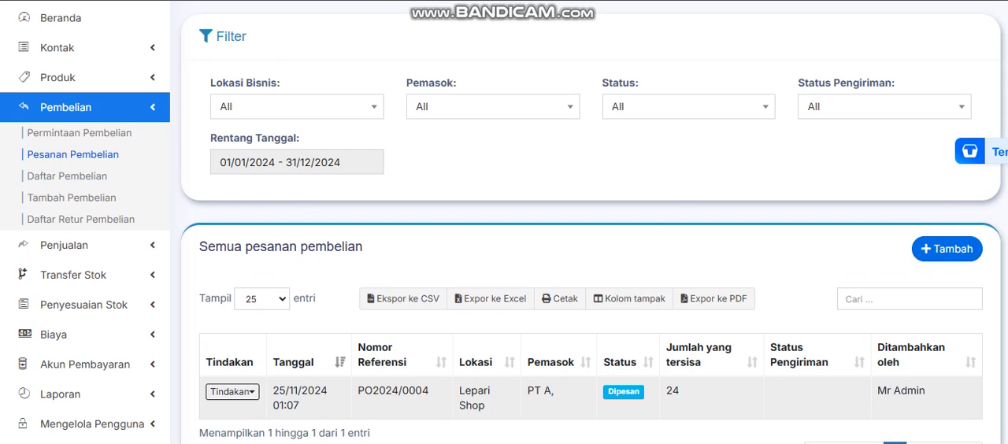
pyautogui.scroll(-1, 504, 236)
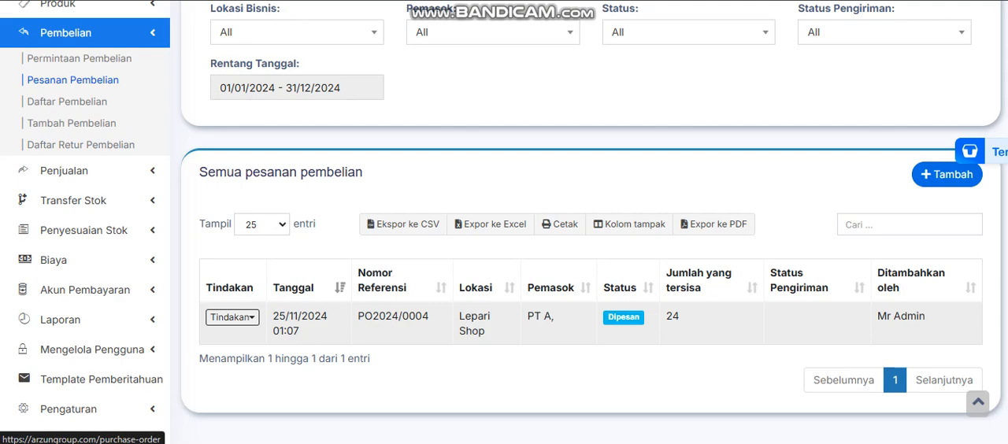
pyautogui.scroll(2, 72, 82)
pyautogui.scroll(-3, 504, 236)
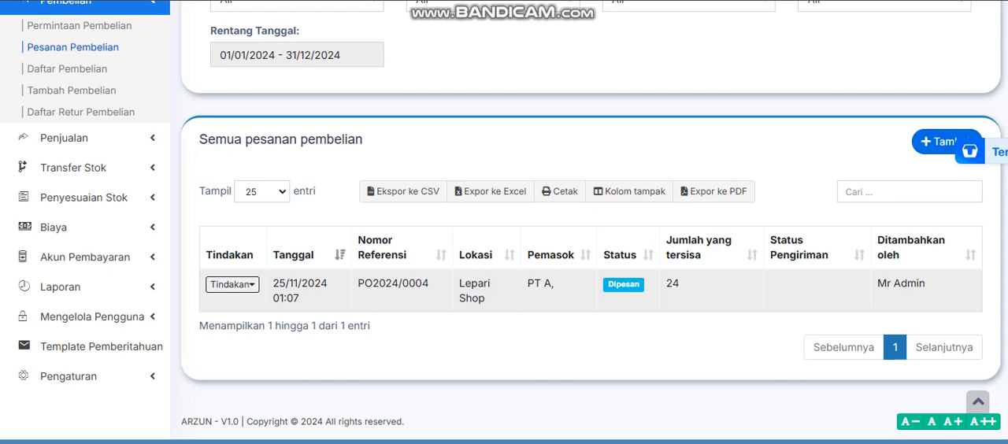
# Open the PDF of the Lepari Shop purchase order, read its order details and totals, and close it
pyautogui.click(232, 284)
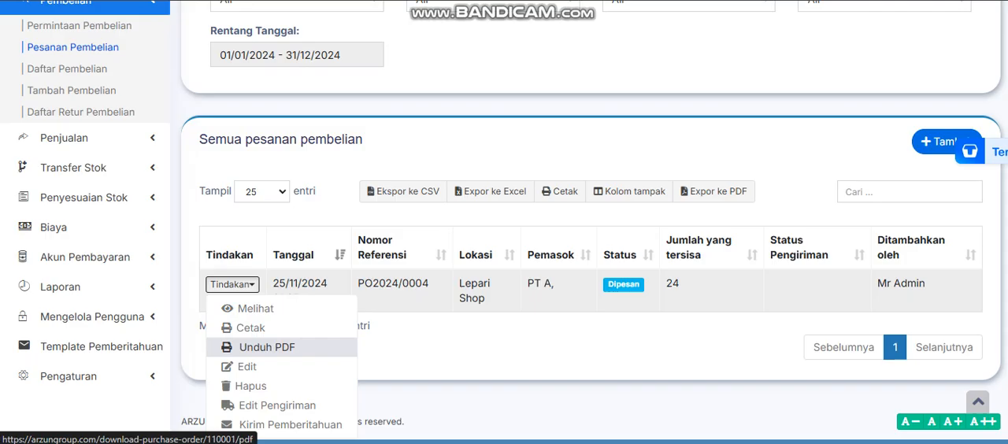
pyautogui.click(267, 347)
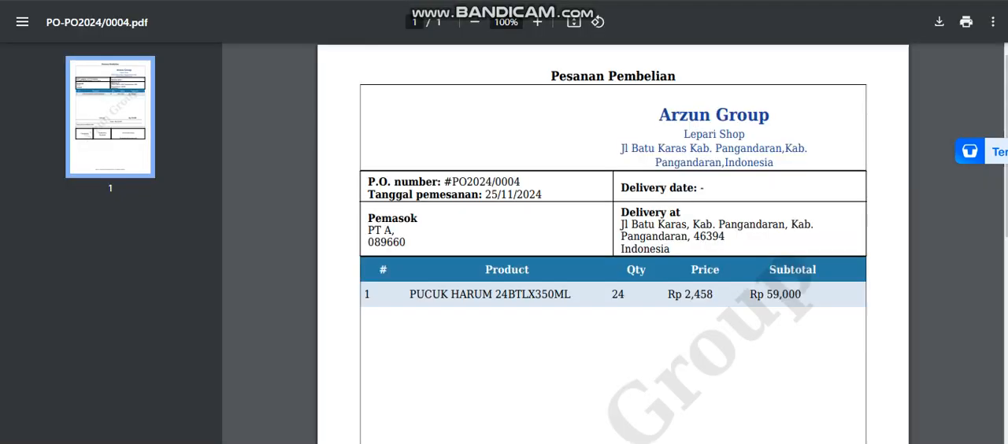
pyautogui.scroll(-6, 612, 244)
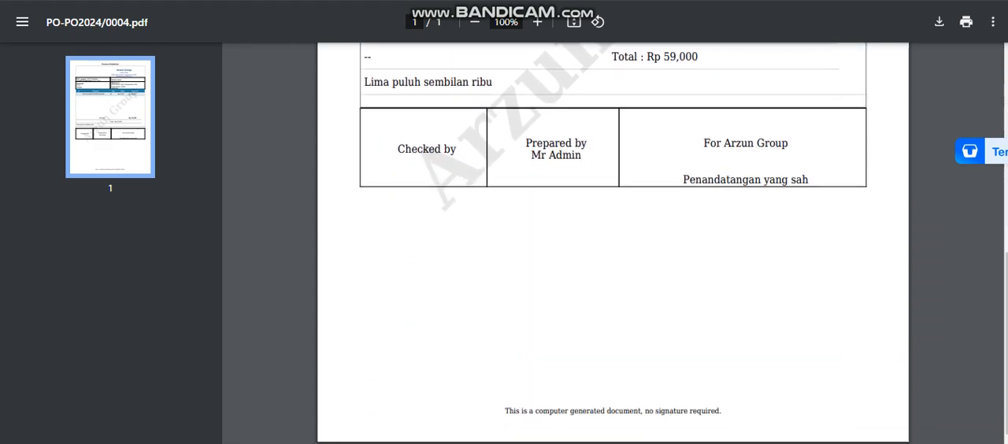
pyautogui.scroll(5, 612, 244)
pyautogui.scroll(2, 613, 244)
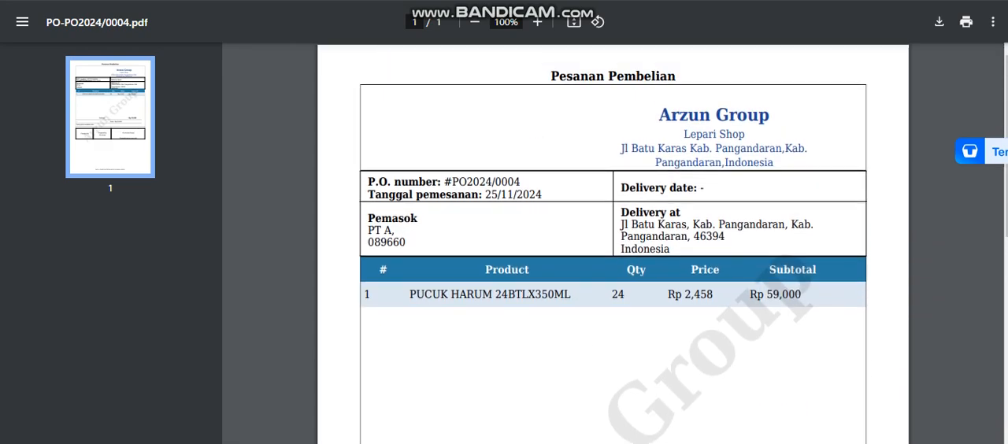
pyautogui.moveTo(444, 182); pyautogui.dragTo(520, 182)
pyautogui.click(521, 182)
pyautogui.scroll(-6, 612, 245)
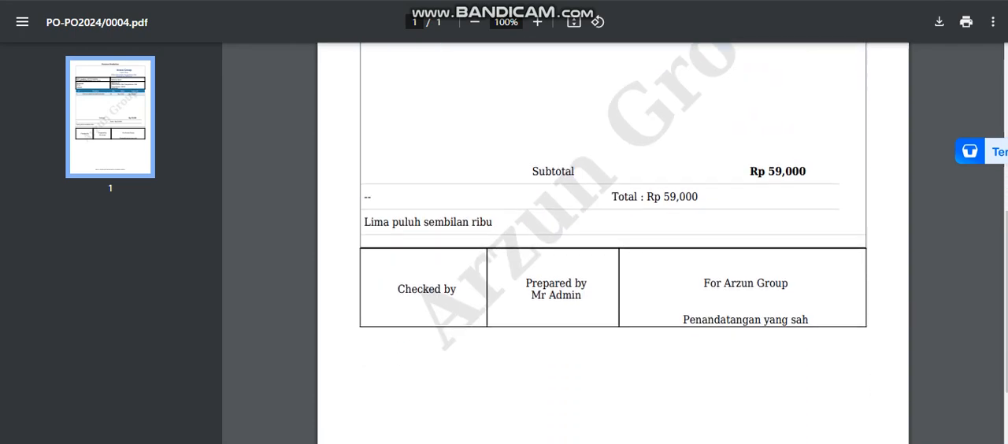
pyautogui.scroll(6, 613, 244)
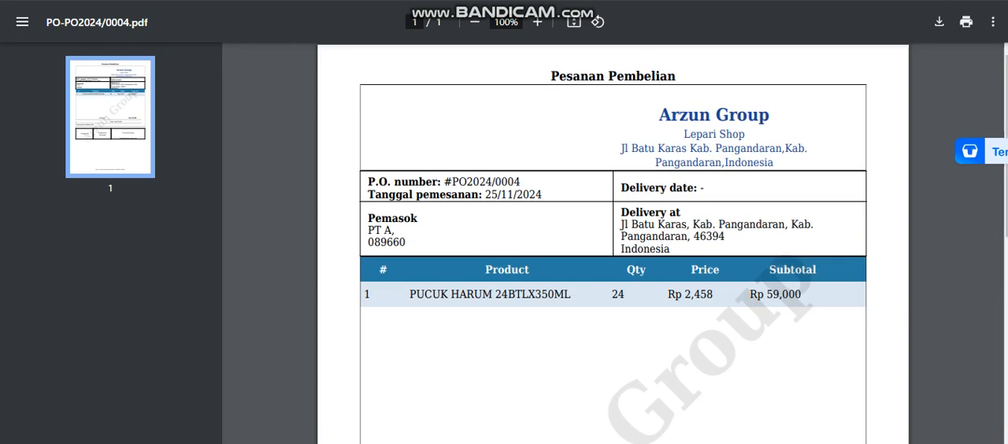
pyautogui.hotkey('ctrl', 'w')
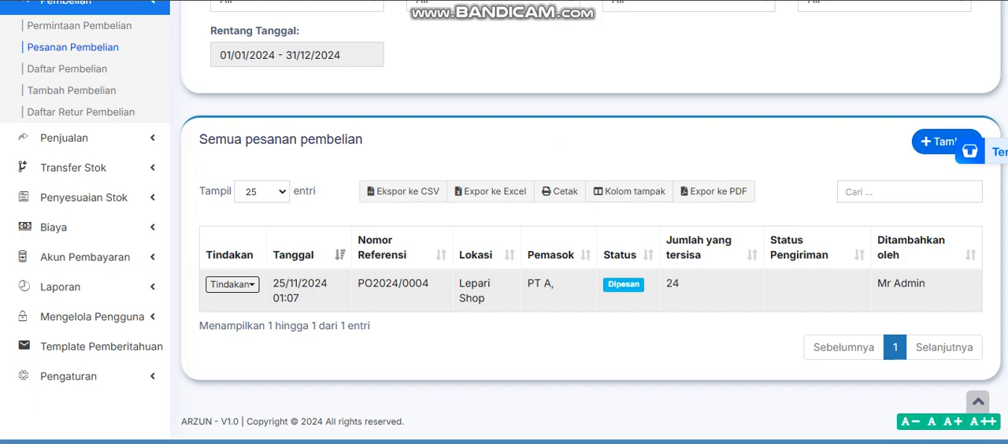
# Start a new purchase from supplier PT A with the purchase status Diterima
pyautogui.scroll(2, 589, 236)
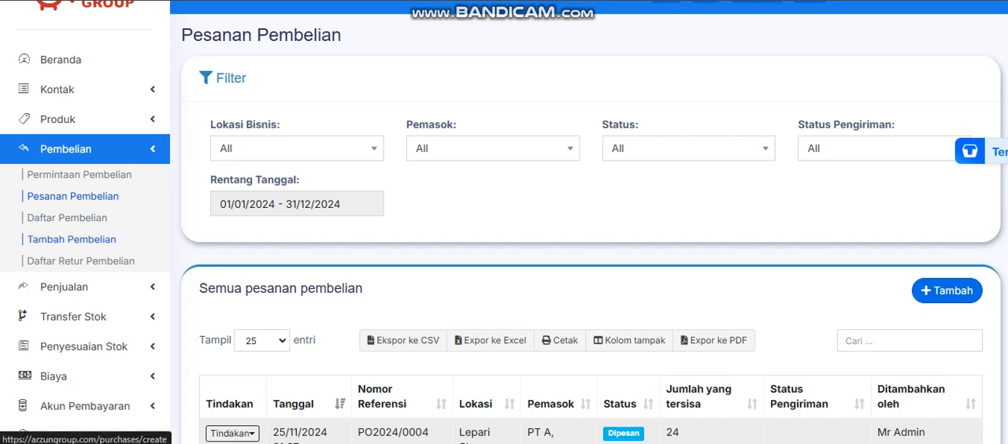
pyautogui.click(71, 239)
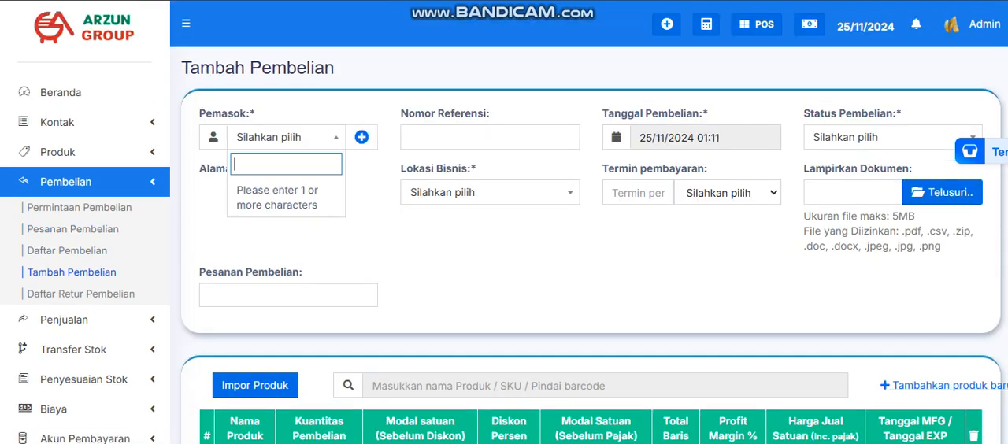
pyautogui.write('pt')
pyautogui.press('Down')
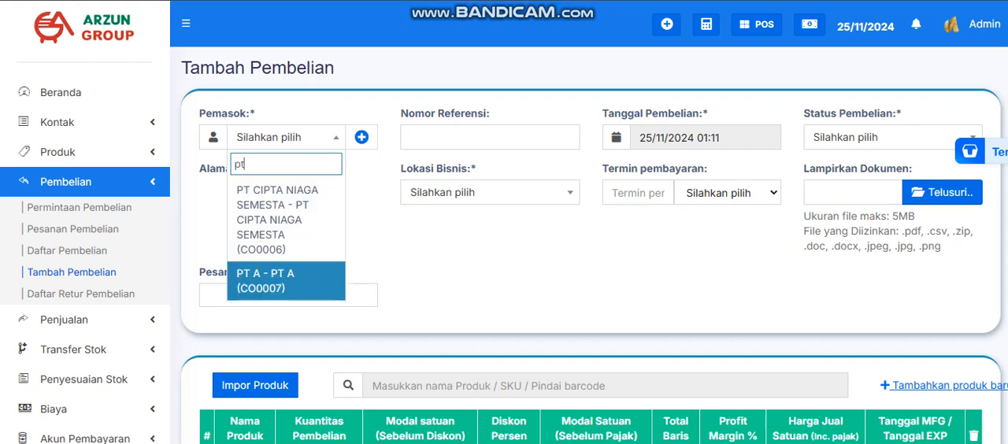
pyautogui.press('Return')
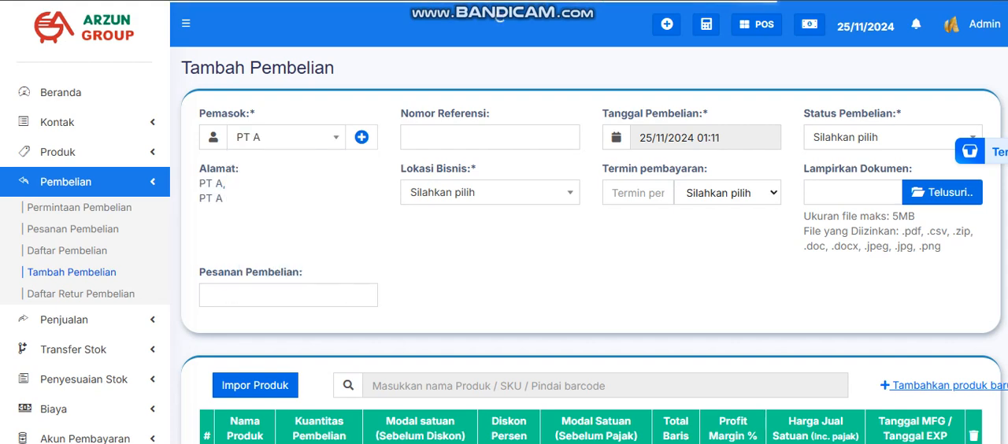
pyautogui.click(892, 137)
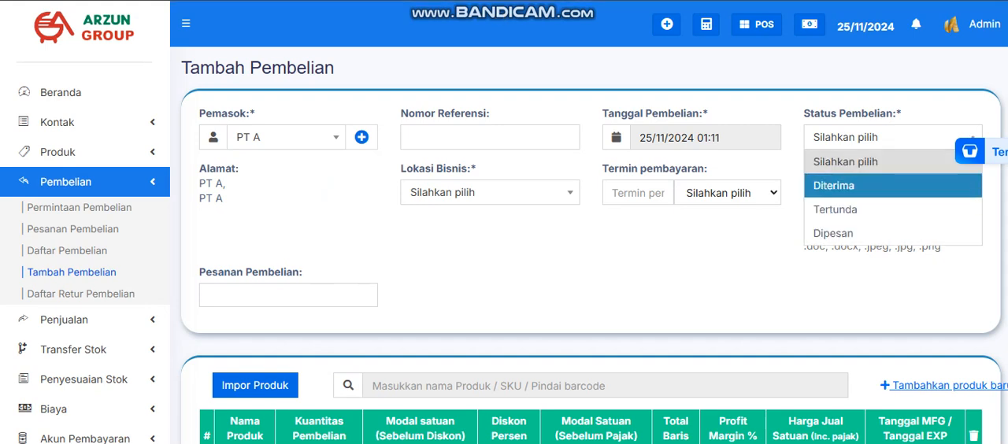
pyautogui.click(892, 186)
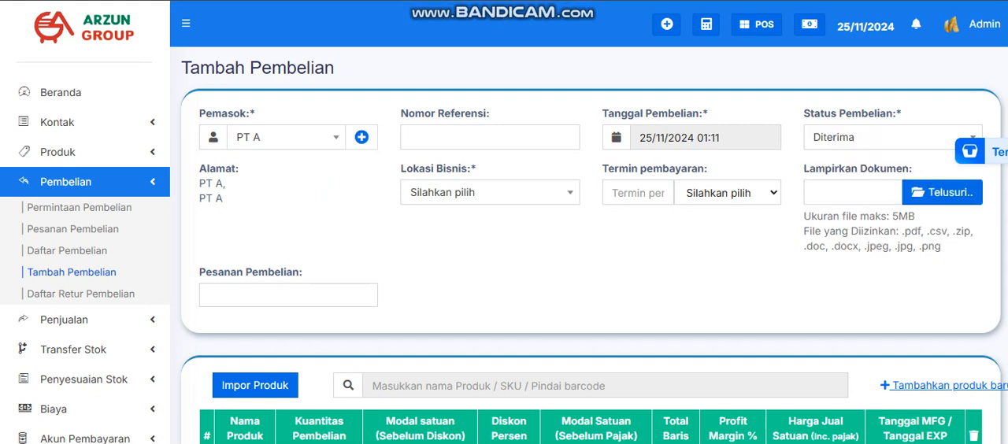
# Set the business location to Lepari Shop (BL0004) and link the available purchase order to the purchase
pyautogui.click(489, 192)
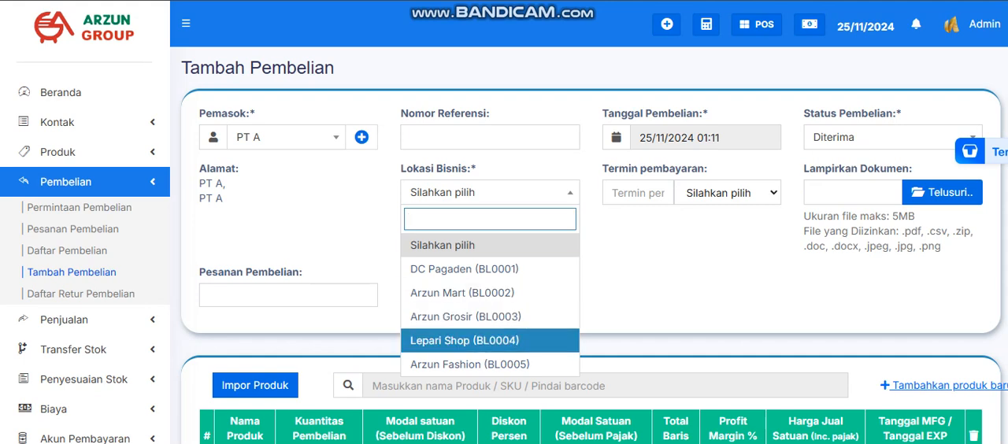
pyautogui.click(490, 341)
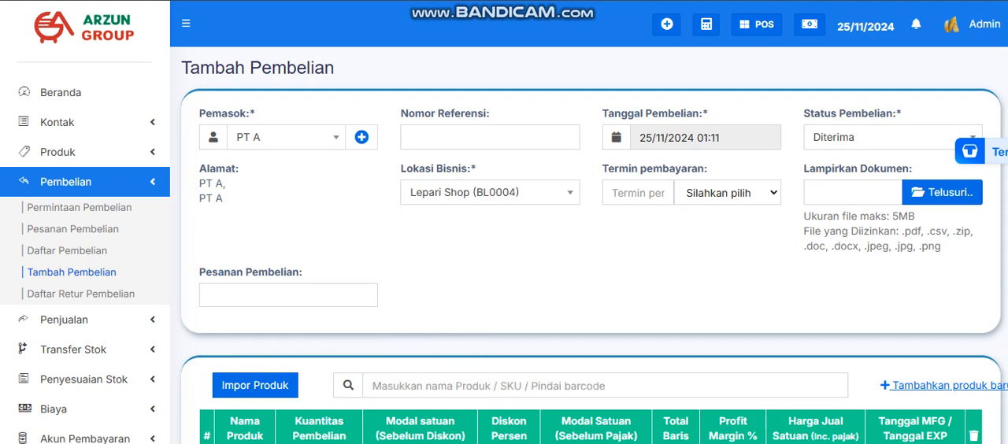
pyautogui.click(288, 296)
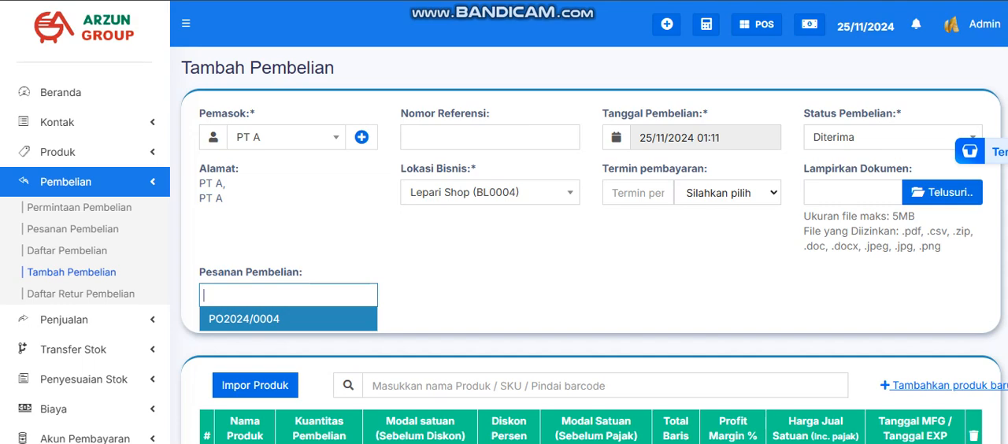
pyautogui.press('Return')
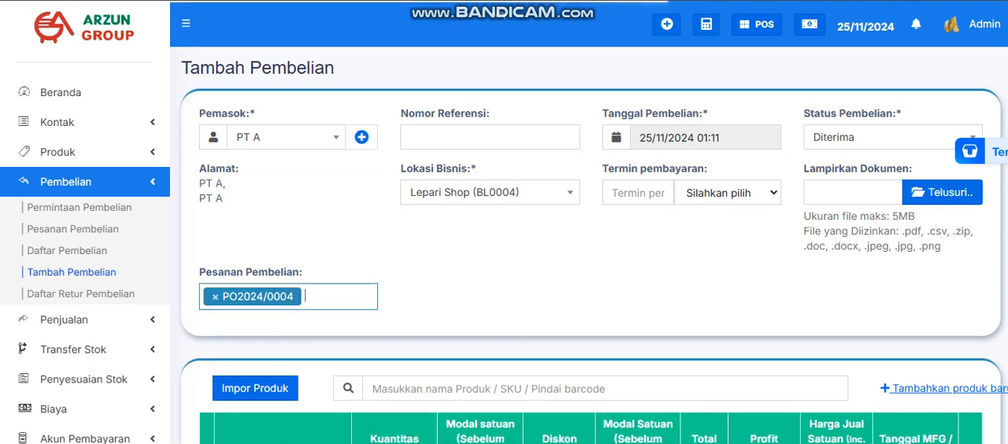
# Change the PUCUK HARUM row's unit to DUS(24) and set its purchase quantity to 1
pyautogui.scroll(-2, 589, 252)
pyautogui.scroll(1, 589, 252)
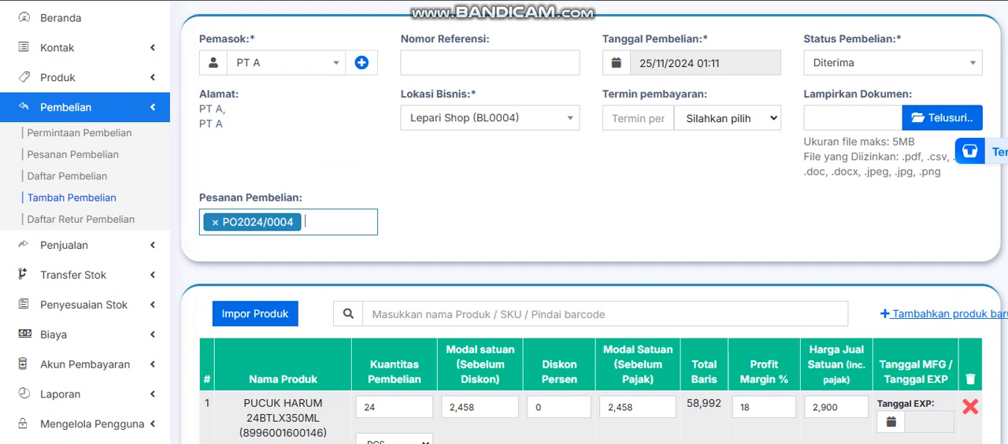
pyautogui.scroll(-1, 504, 236)
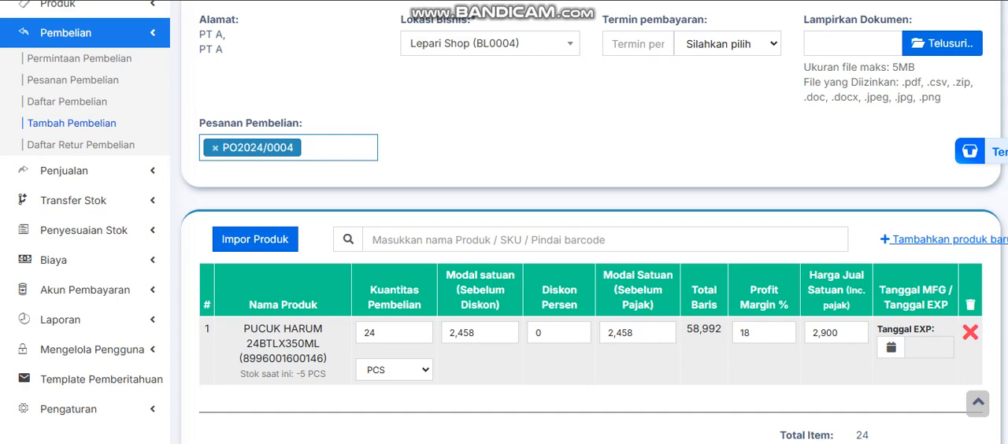
pyautogui.scroll(2, 504, 236)
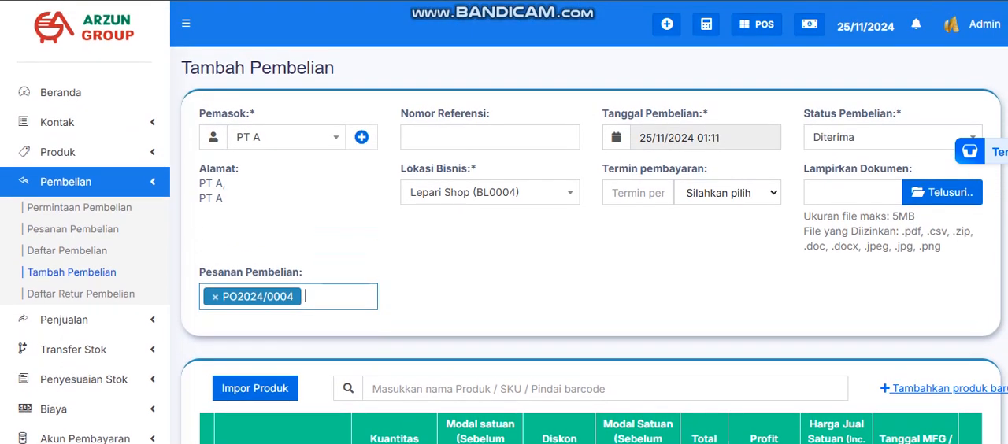
pyautogui.scroll(-1, 504, 236)
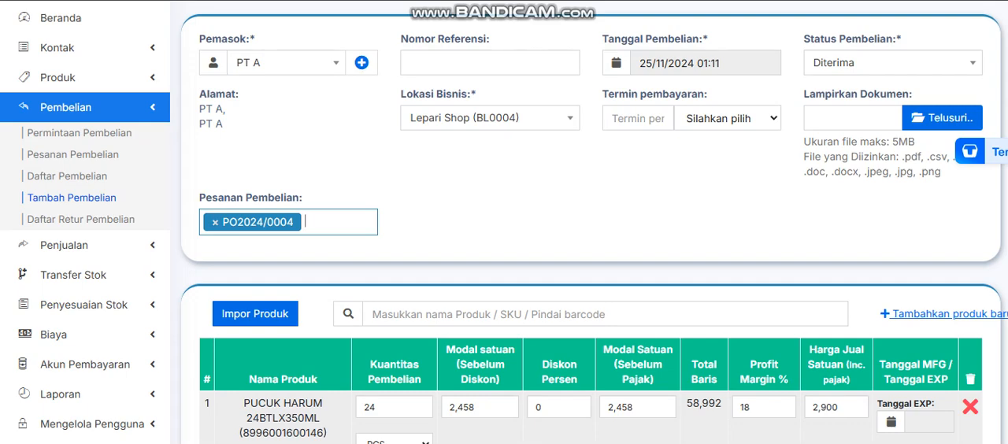
pyautogui.scroll(-2, 504, 236)
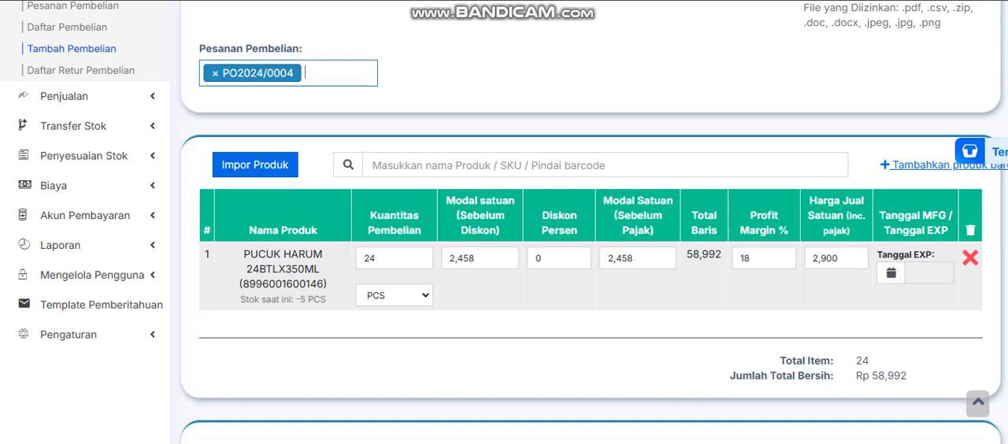
pyautogui.click(394, 295)
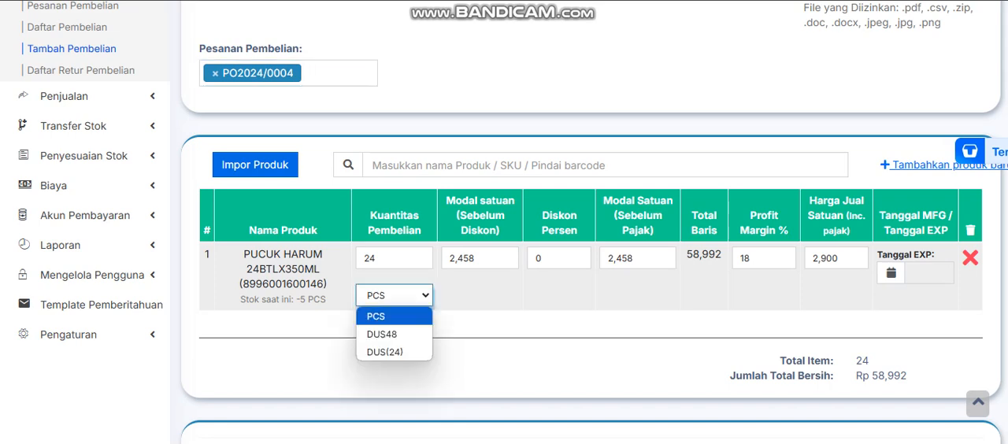
pyautogui.click(387, 348)
pyautogui.hotkey('shift', 'Tab')
pyautogui.write('1')
pyautogui.press('Tab')
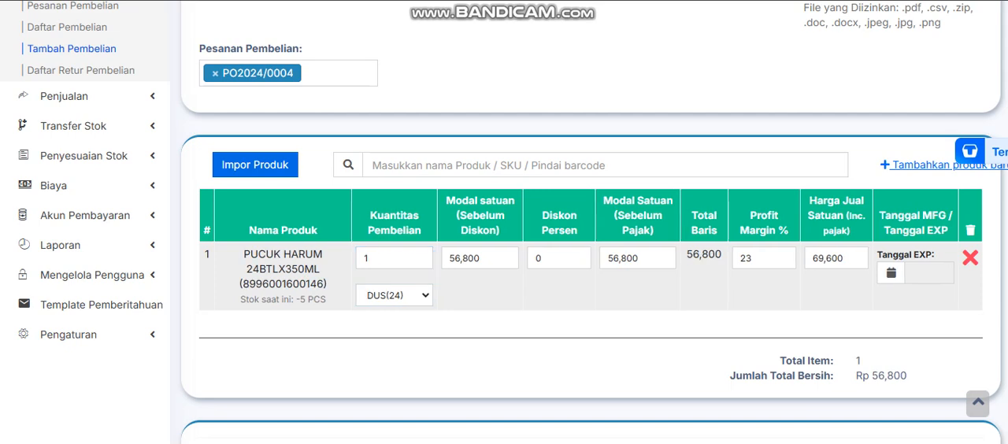
# Review the PUCUK HARUM row's unit, unit cost before discount and tax, and selling price
pyautogui.scroll(1, 504, 236)
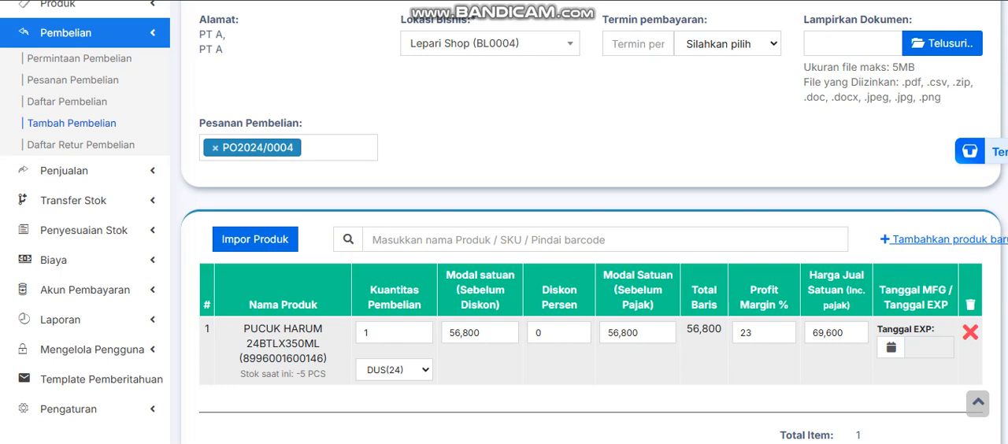
pyautogui.click(394, 370)
pyautogui.click(393, 370)
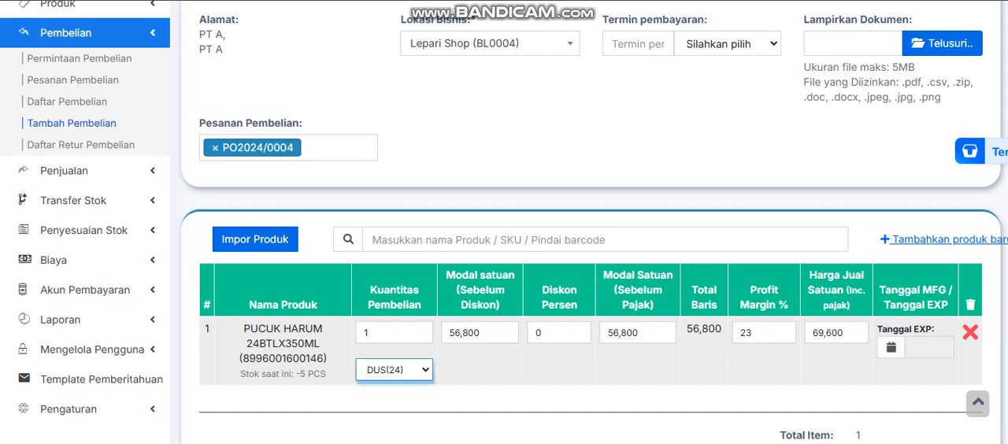
pyautogui.scroll(-2, 503, 222)
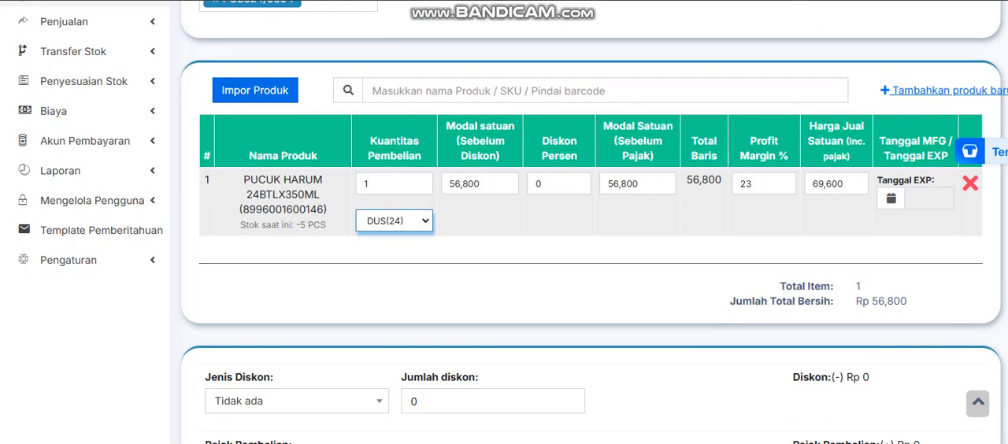
pyautogui.click(835, 183)
pyautogui.click(836, 220)
pyautogui.click(480, 184)
pyautogui.click(637, 183)
# Save the Lepari Shop purchase without entering a payment amount
pyautogui.scroll(-1, 637, 184)
pyautogui.scroll(-6, 590, 222)
pyautogui.scroll(-3, 590, 222)
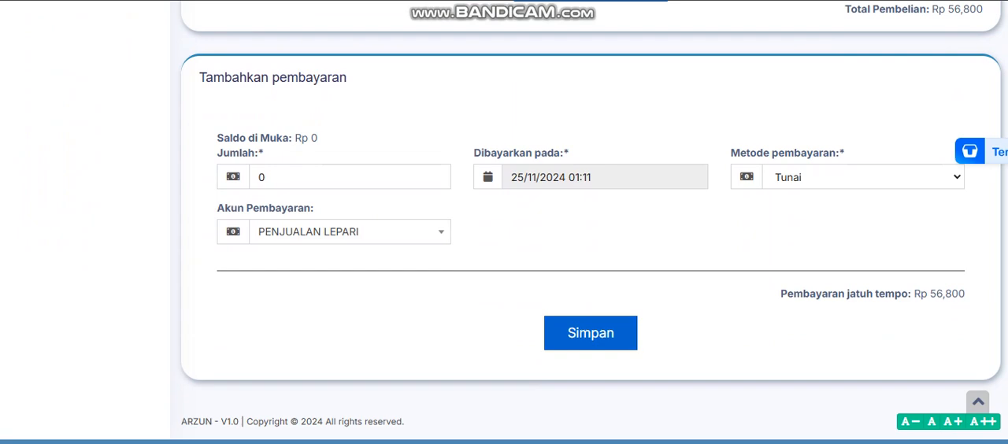
pyautogui.click(591, 333)
# Look over the purchase list and check the Lepari Shop order's status and remaining quantity in the purchase orders (Pesanan Pembelian)
pyautogui.scroll(-4, 591, 275)
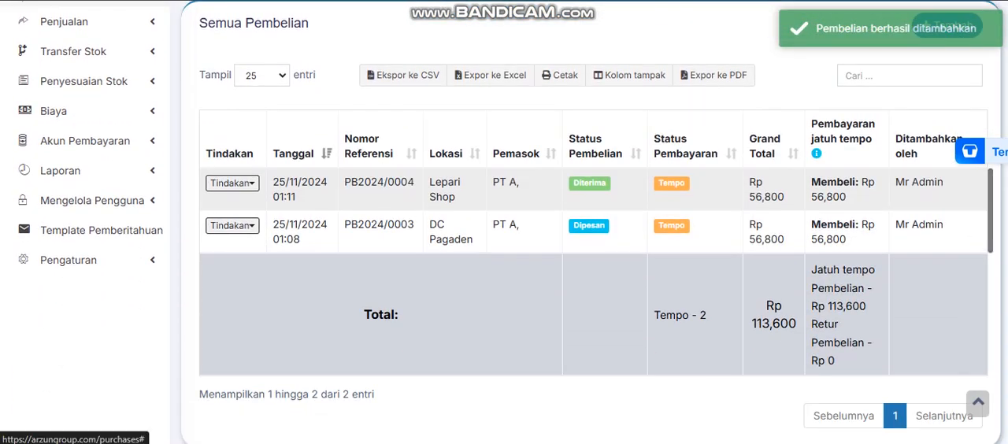
pyautogui.scroll(2, 504, 236)
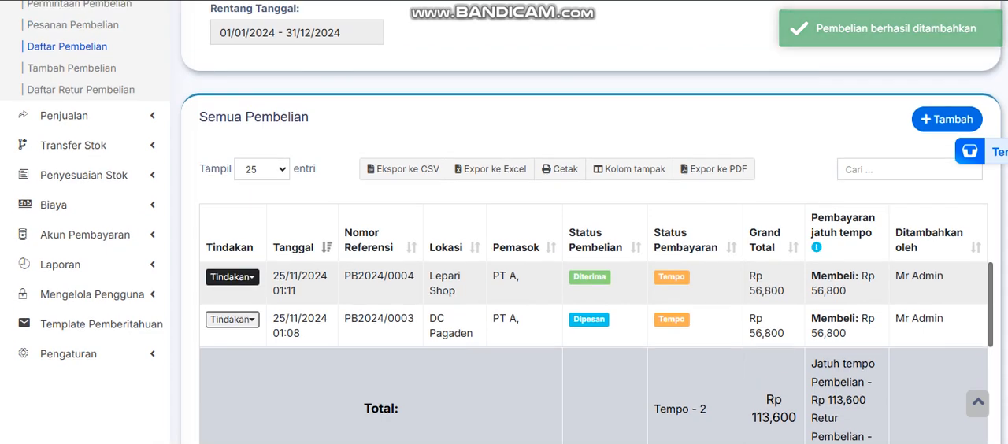
pyautogui.scroll(3, 232, 276)
pyautogui.click(73, 229)
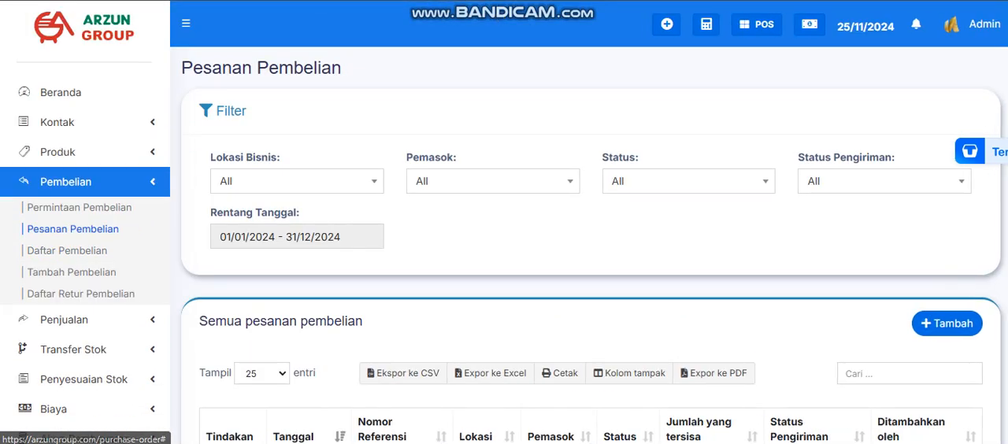
pyautogui.scroll(-2, 504, 236)
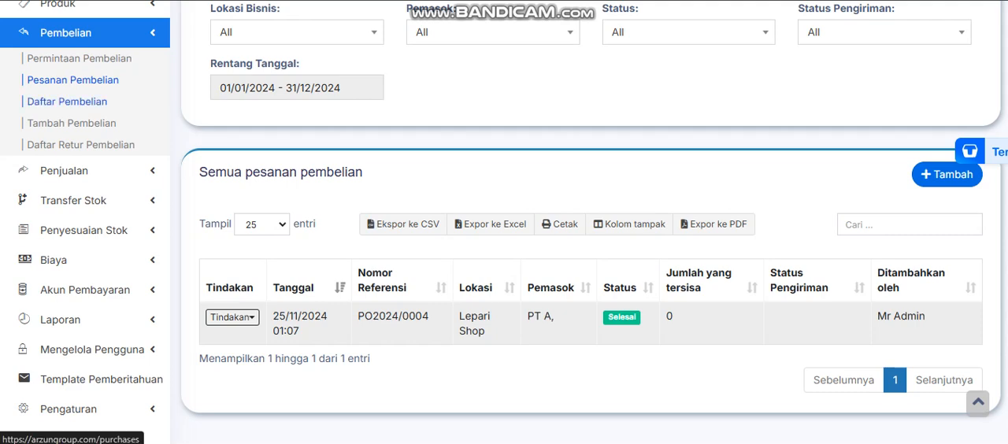
# Return to the purchase list (Daftar Pembelian) and compare the purchase statuses of the Lepari Shop and DC Pagaden entries
pyautogui.click(67, 100)
pyautogui.scroll(-4, 504, 236)
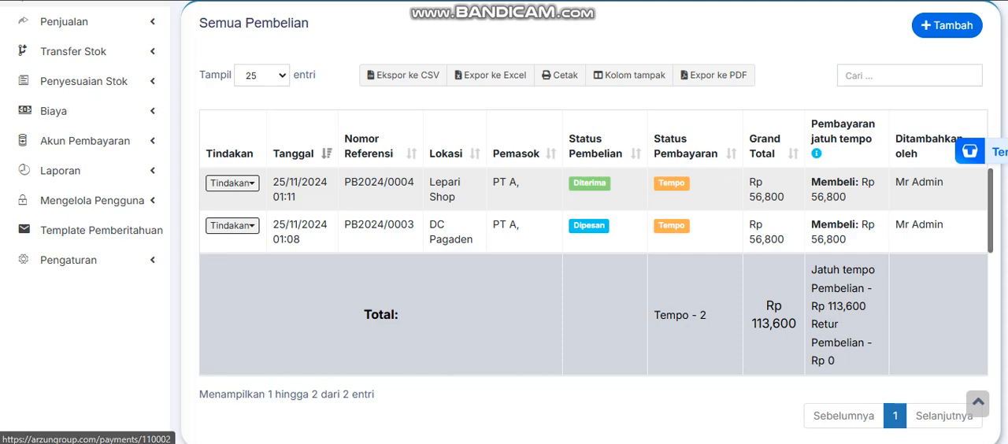
pyautogui.scroll(1, 504, 236)
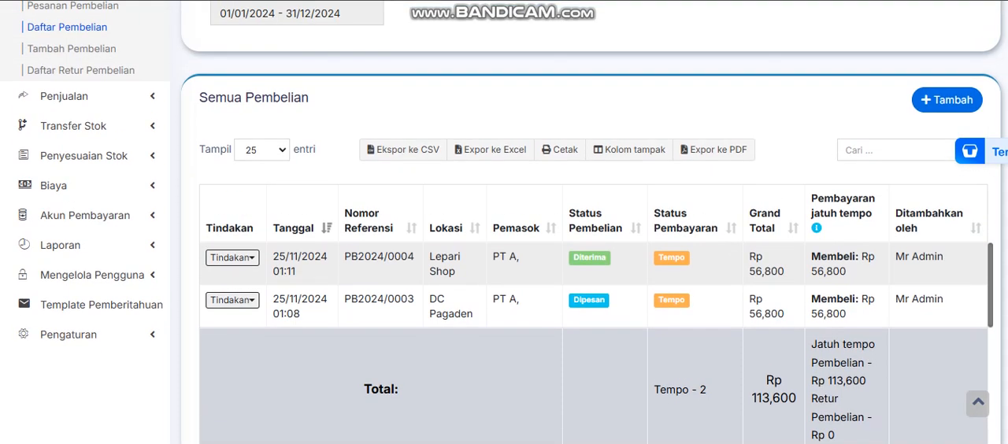
pyautogui.scroll(1, 504, 236)
pyautogui.scroll(1, 504, 236)
pyautogui.scroll(-2, 504, 236)
pyautogui.scroll(-1, 504, 237)
pyautogui.scroll(3, 504, 236)
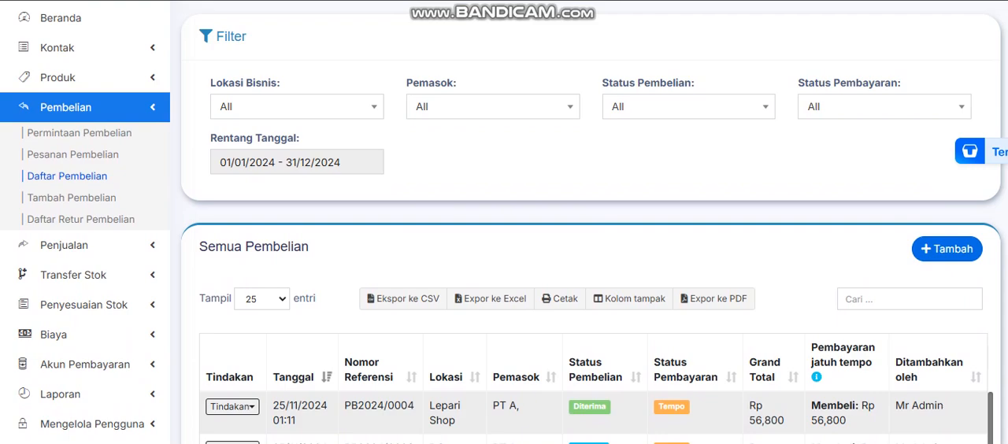
pyautogui.scroll(-2, 504, 237)
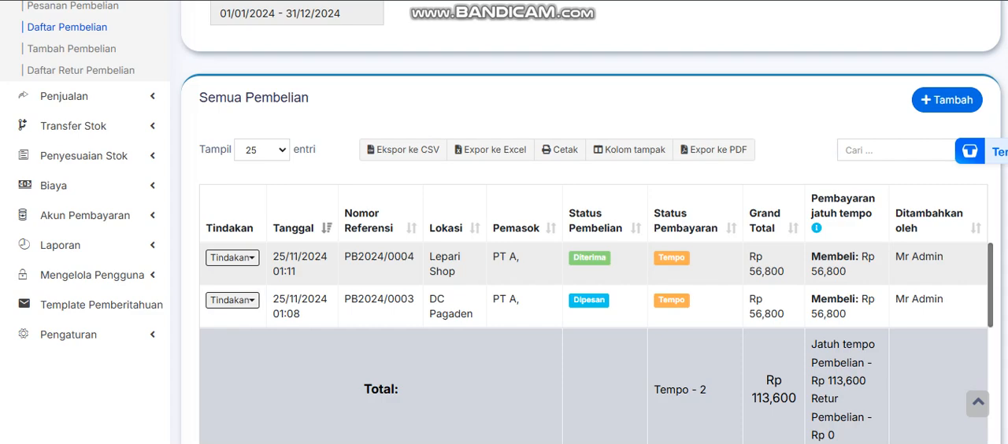
# Edit the DC Pagaden purchase and set its purchase status to Diterima
pyautogui.click(232, 300)
pyautogui.scroll(-1, 260, 331)
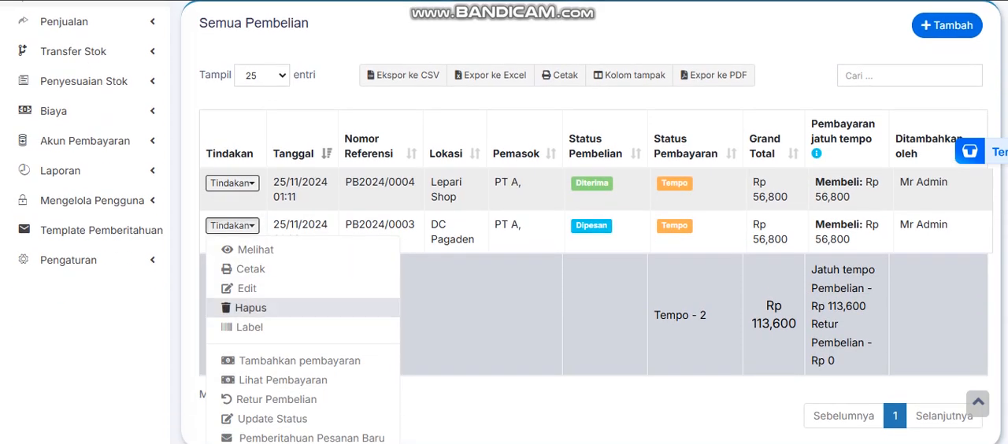
pyautogui.click(247, 288)
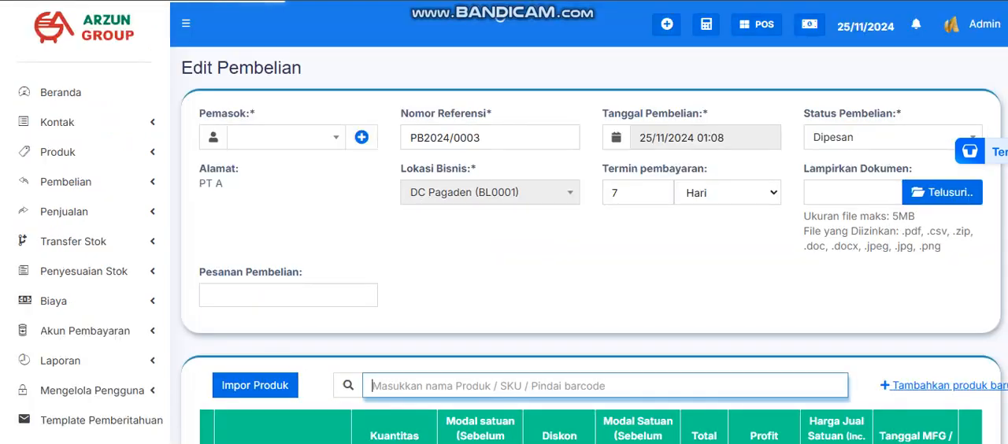
pyautogui.click(881, 137)
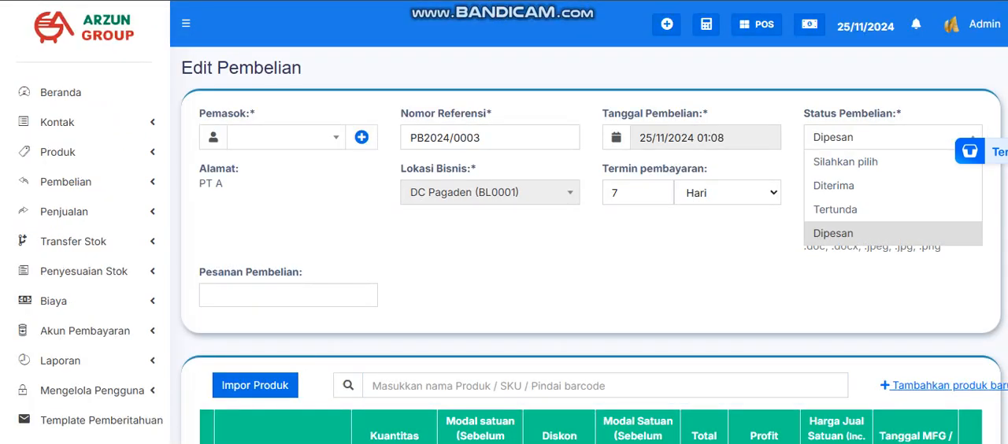
pyautogui.click(874, 186)
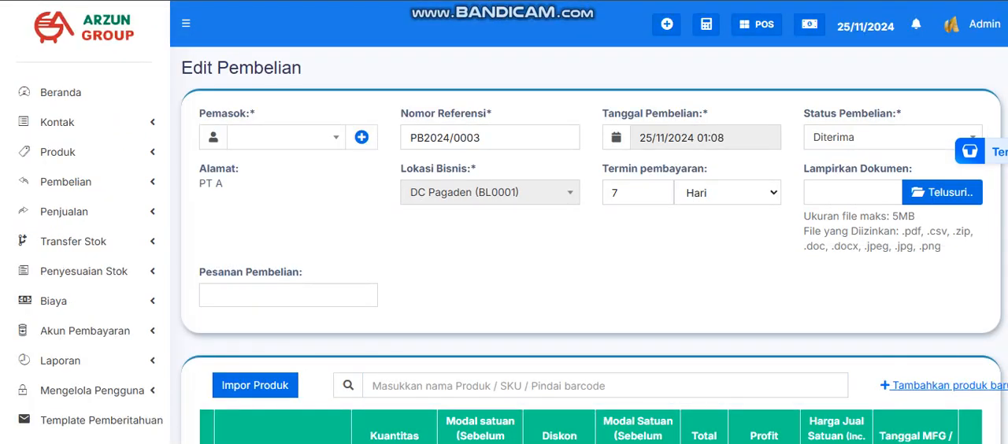
# Review the product row's unit costs, profit margin and selling price, and the additional shipping cost of the DC Pagaden purchase
pyautogui.scroll(-3, 589, 275)
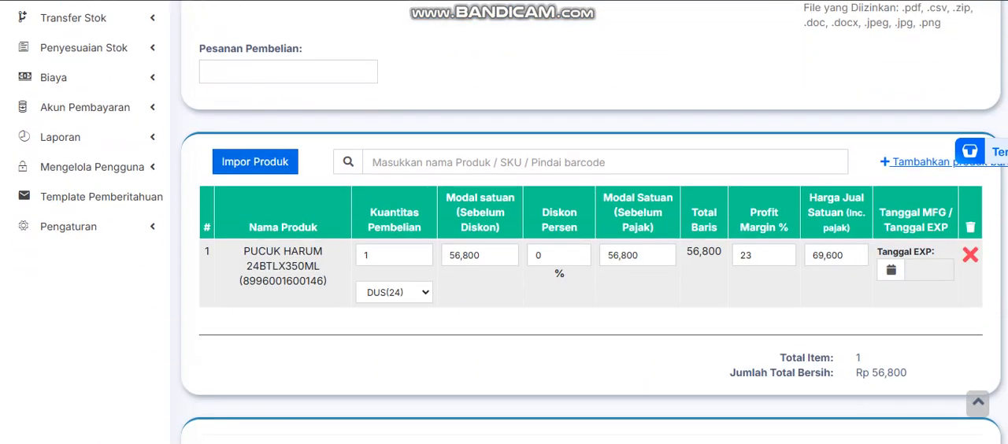
pyautogui.doubleClick(465, 255)
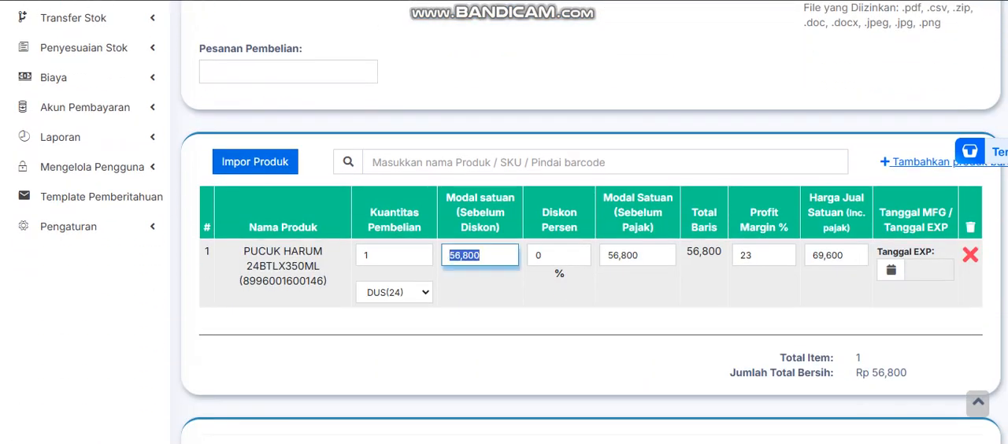
pyautogui.doubleClick(623, 255)
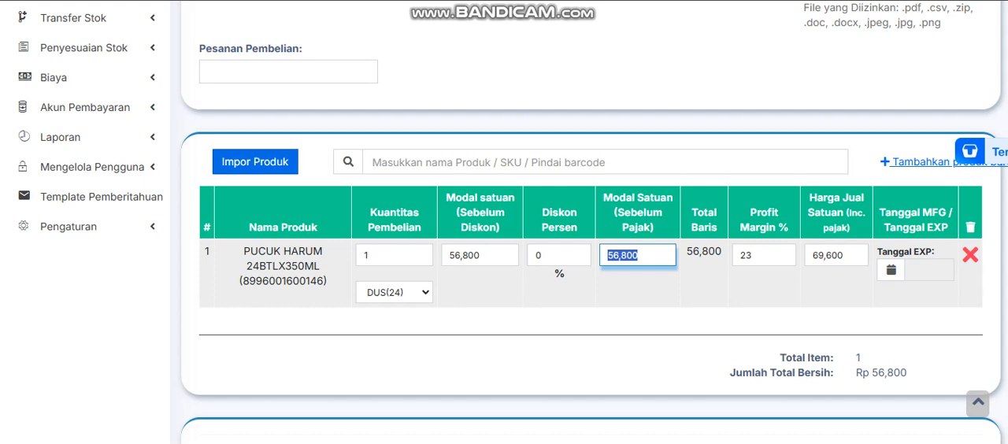
pyautogui.doubleClick(828, 255)
pyautogui.doubleClick(751, 256)
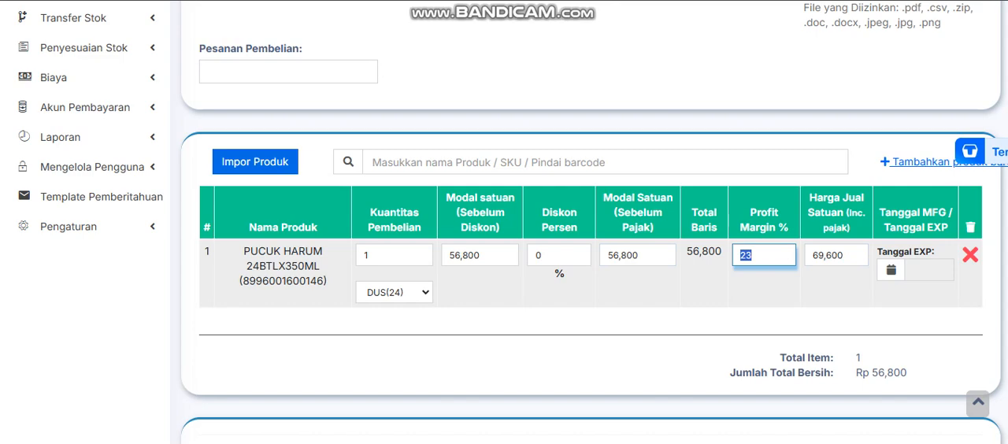
pyautogui.click(762, 290)
pyautogui.scroll(-1, 591, 236)
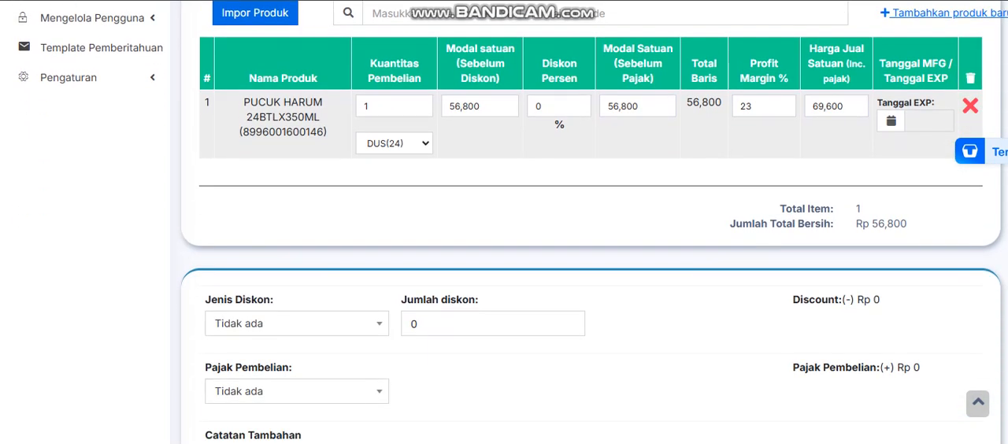
pyautogui.scroll(-5, 591, 237)
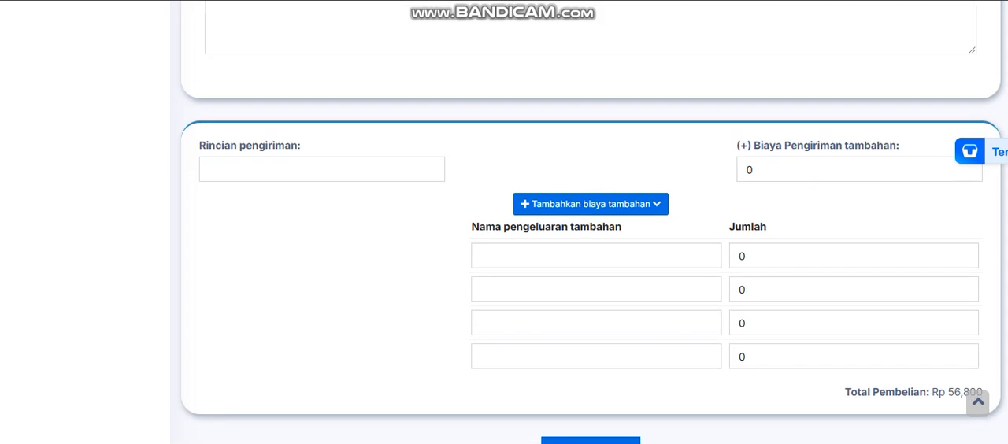
pyautogui.scroll(-1, 591, 236)
pyautogui.click(819, 101)
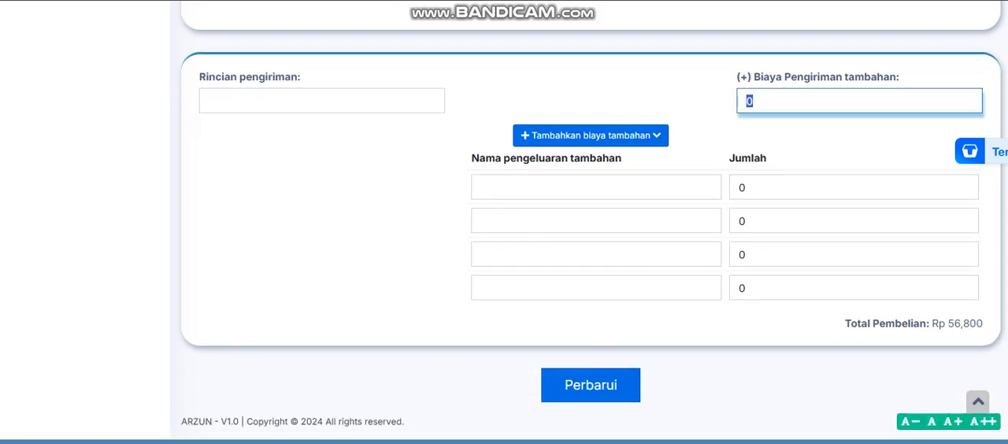
# Try the discount types Tetap and Persentase, and leave the discount type on Silahkan pilih
pyautogui.scroll(5, 818, 101)
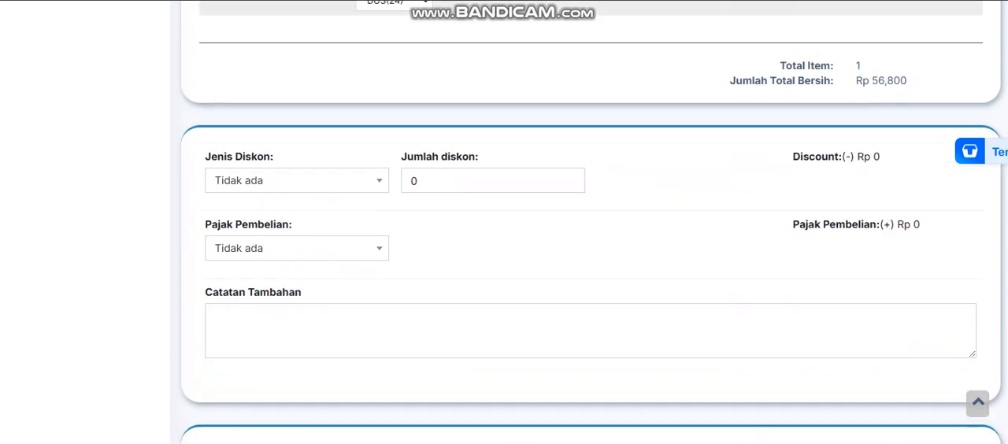
pyautogui.click(297, 181)
pyautogui.click(297, 181)
pyautogui.click(297, 181)
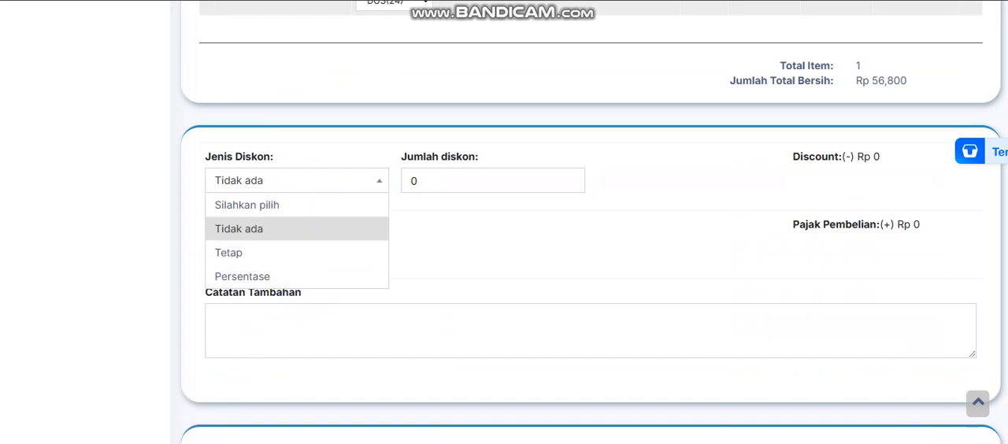
pyautogui.click(297, 252)
pyautogui.click(297, 181)
pyautogui.click(296, 276)
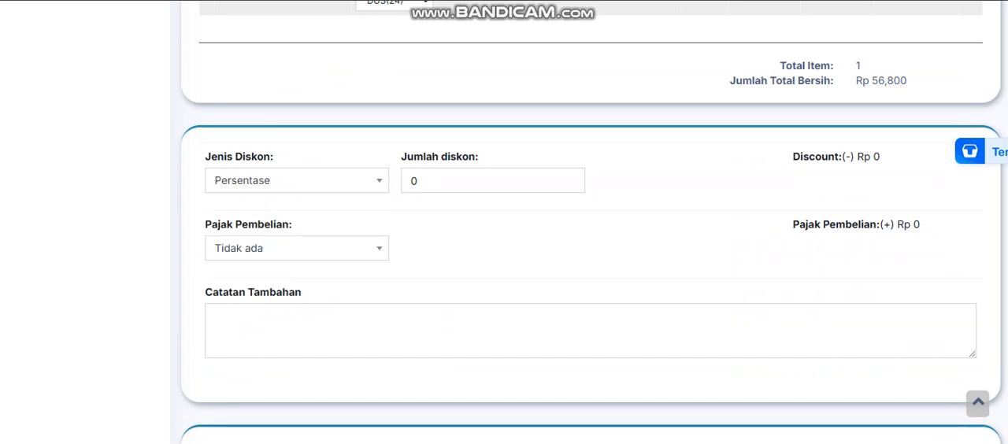
pyautogui.click(297, 181)
pyautogui.click(296, 205)
# Examine the purchase tax (Pajak Pembelian) options and the surrounding sections of the purchase form
pyautogui.scroll(3, 297, 205)
pyautogui.scroll(-2, 297, 205)
pyautogui.scroll(-1, 297, 248)
pyautogui.click(297, 248)
pyautogui.click(297, 248)
pyautogui.click(297, 248)
pyautogui.click(297, 248)
pyautogui.scroll(-1, 297, 248)
pyautogui.scroll(-2, 592, 222)
pyautogui.scroll(3, 593, 222)
pyautogui.click(297, 248)
pyautogui.click(296, 248)
pyautogui.scroll(-4, 593, 222)
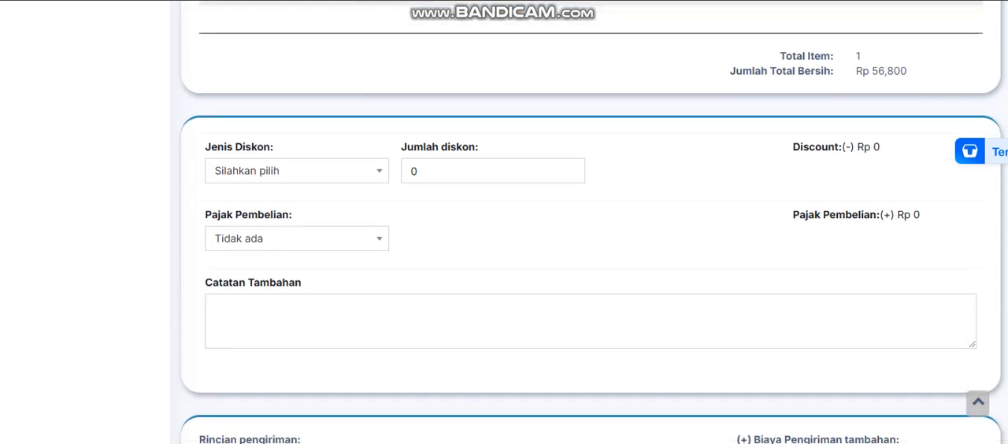
# Save the updated DC Pagaden purchase and check its entry in the purchase list
pyautogui.scroll(-1, 593, 222)
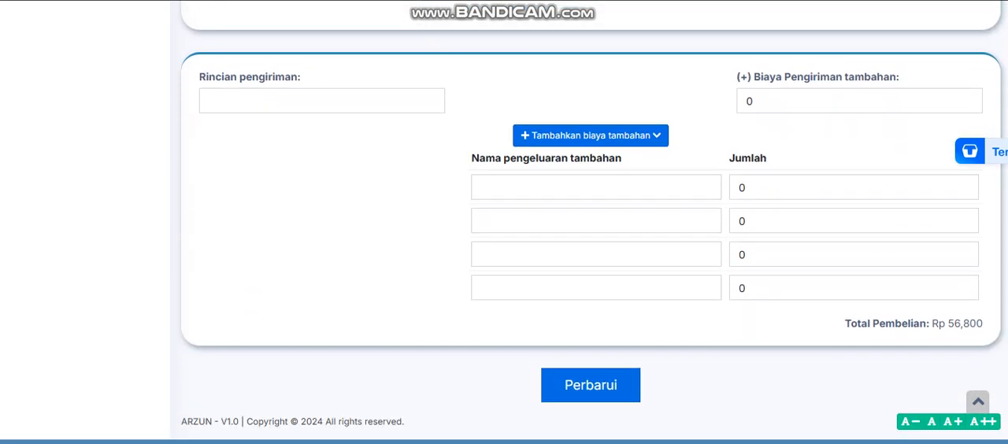
pyautogui.click(591, 385)
pyautogui.scroll(-3, 591, 362)
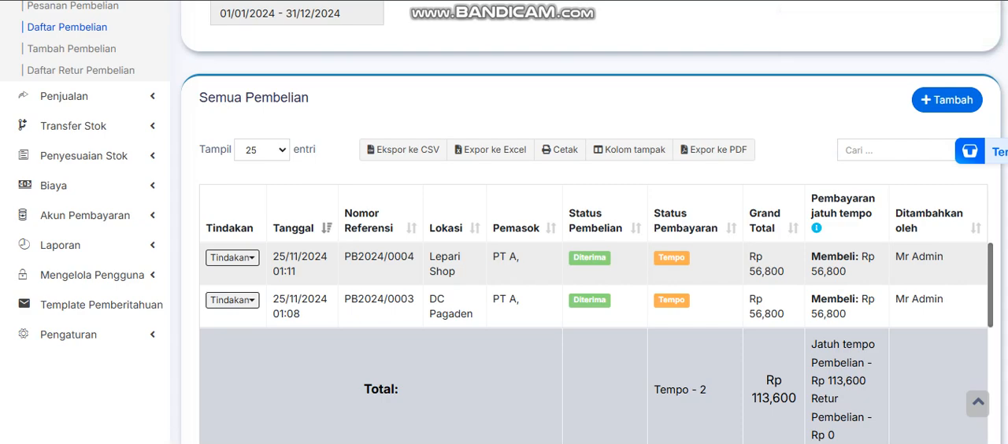
# Examine the purchase list and the filter options for supplier (Pemasok), purchase status (Status Pembelian) and payment status (Status Pembayaran)
pyautogui.scroll(-2, 504, 237)
pyautogui.scroll(5, 504, 236)
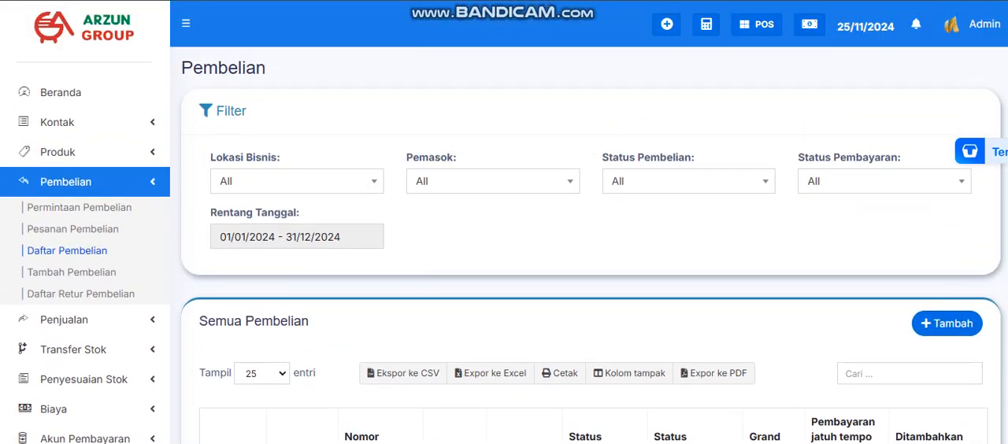
pyautogui.click(689, 182)
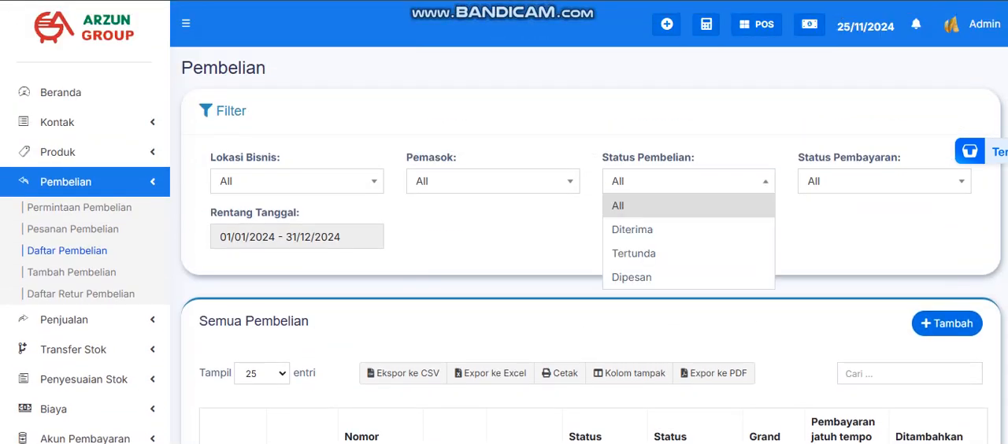
pyautogui.click(492, 181)
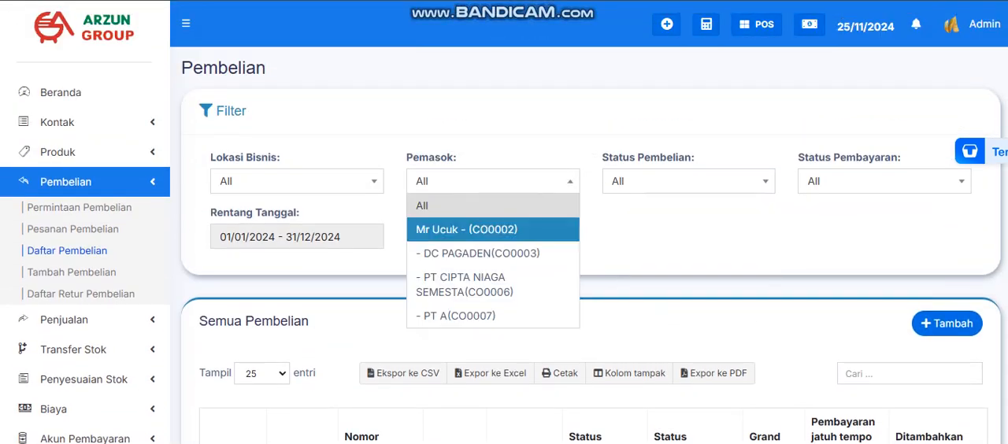
pyautogui.click(688, 181)
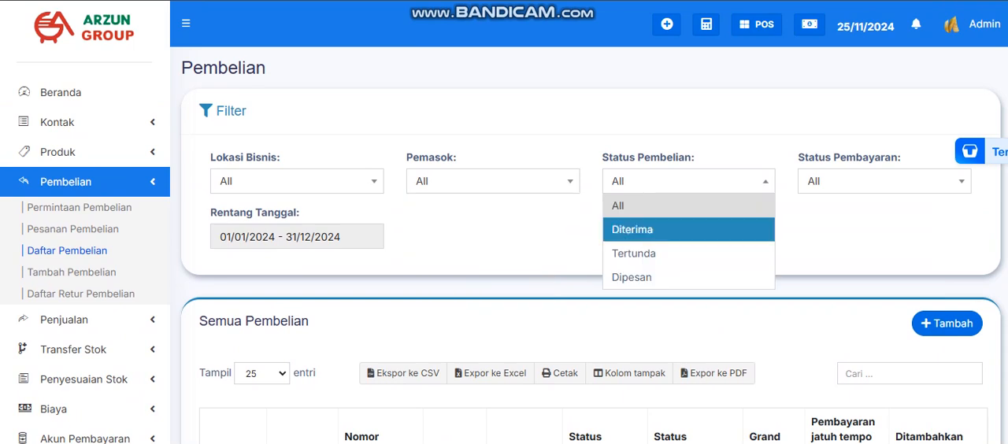
pyautogui.click(884, 181)
pyautogui.click(884, 181)
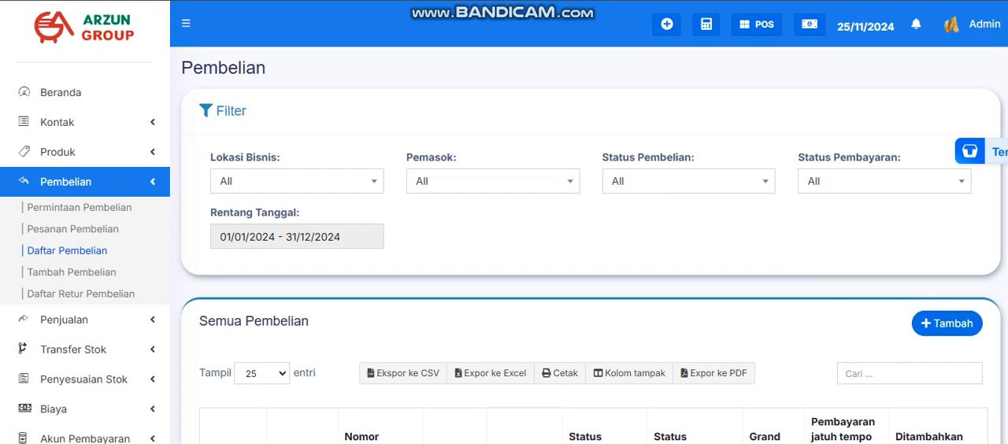
# Filter the purchase list by business location Lepari Shop (BL0004) and check the filtered entries
pyautogui.click(297, 182)
pyautogui.click(283, 329)
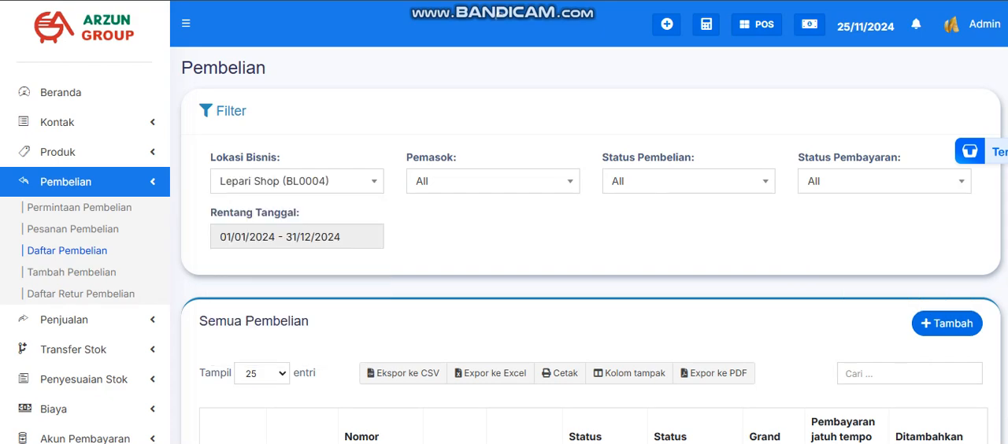
pyautogui.scroll(-1, 504, 252)
pyautogui.scroll(-3, 504, 251)
pyautogui.scroll(3, 503, 252)
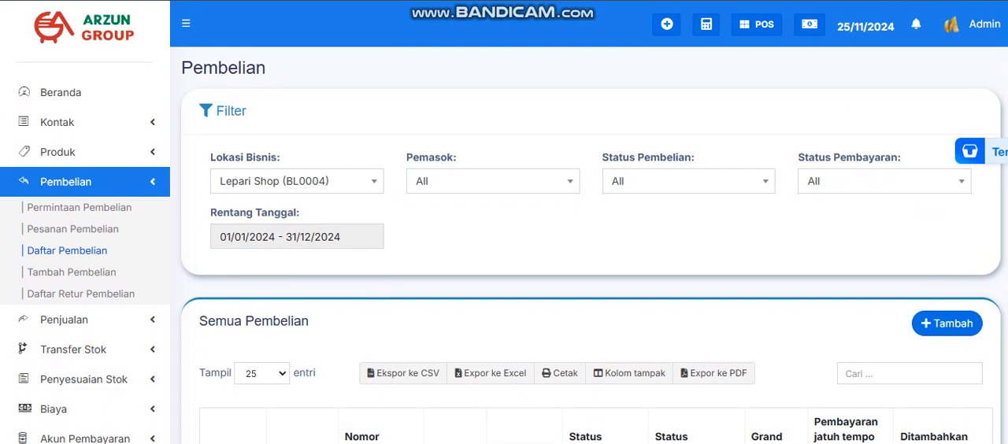